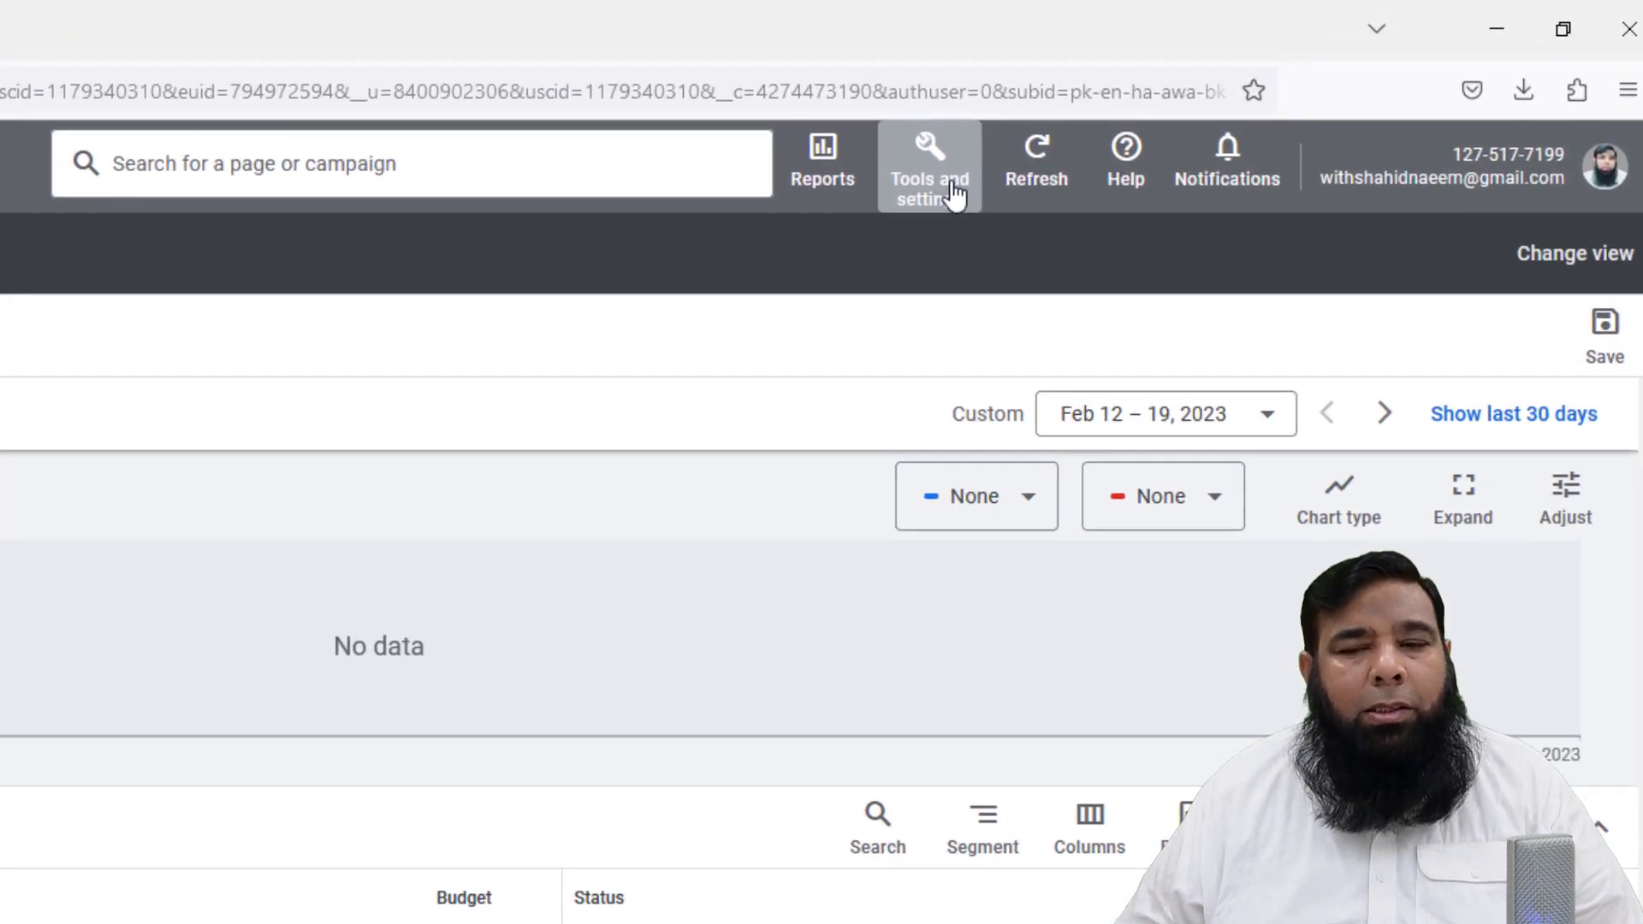
Open Keyword Planner's Discover new keywords form and compare its website and keyword starting options.
click(954, 195)
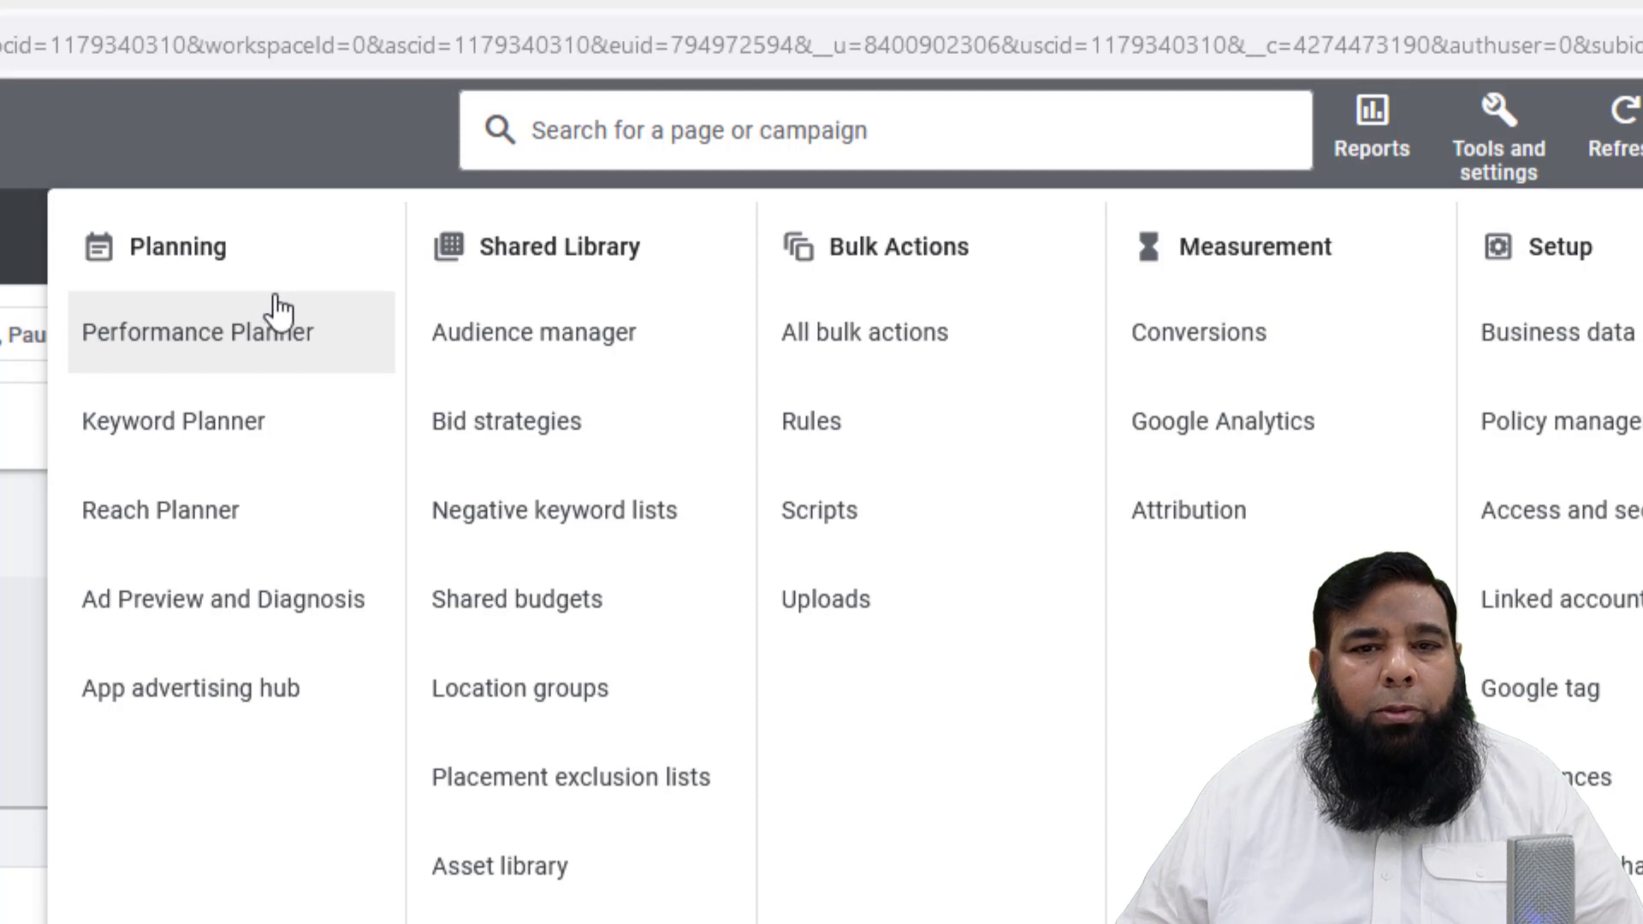
click(295, 441)
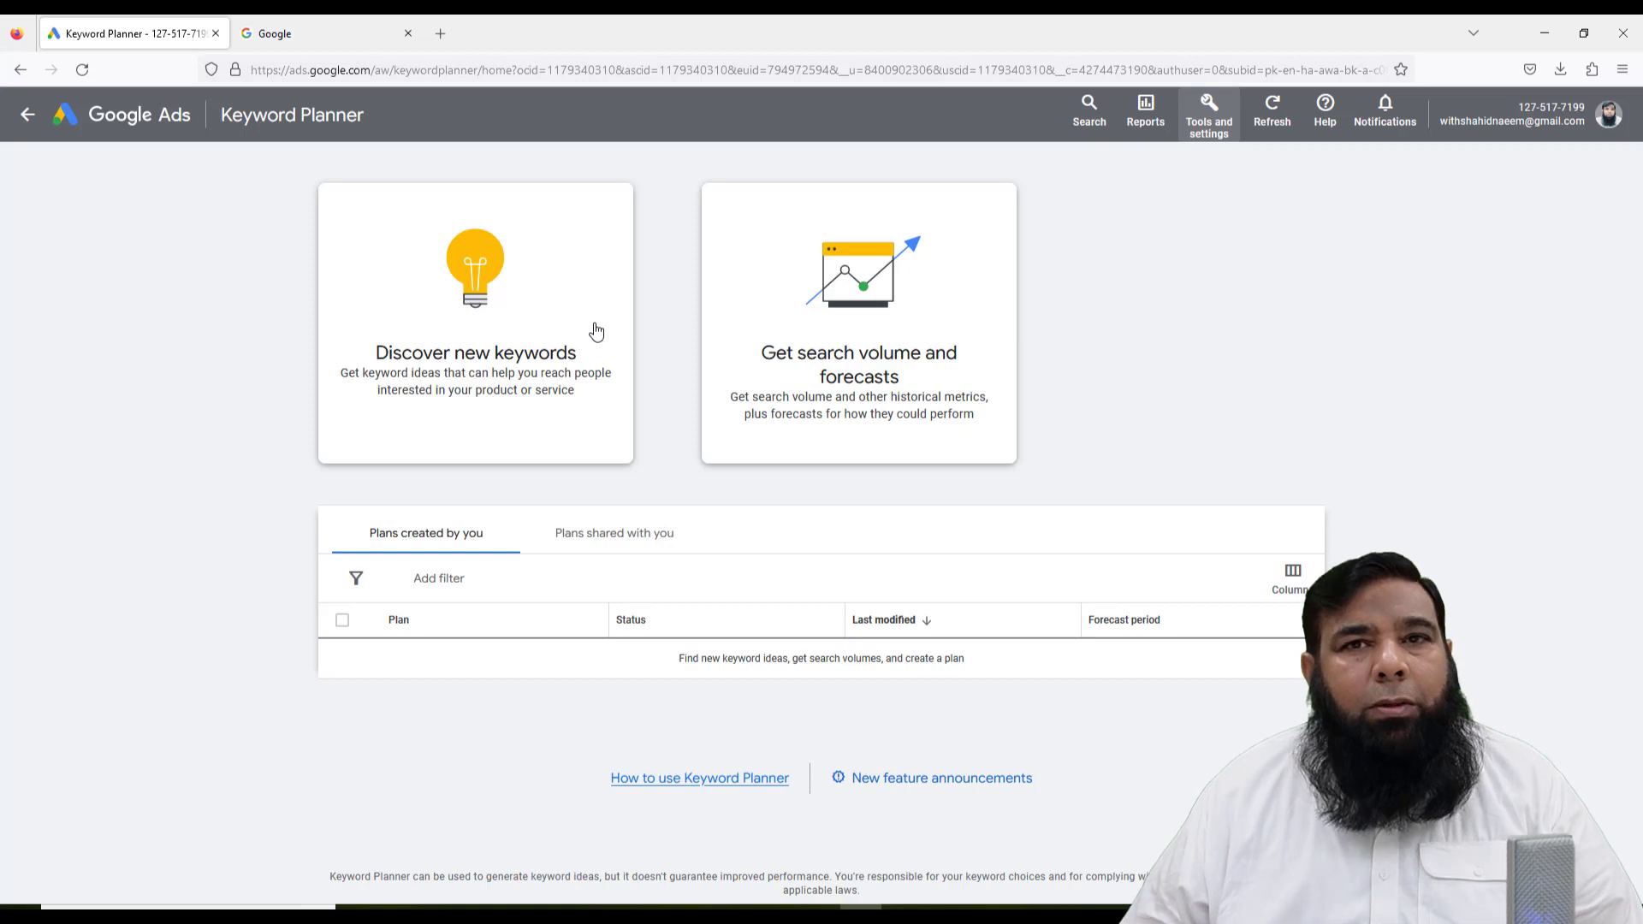
click(596, 331)
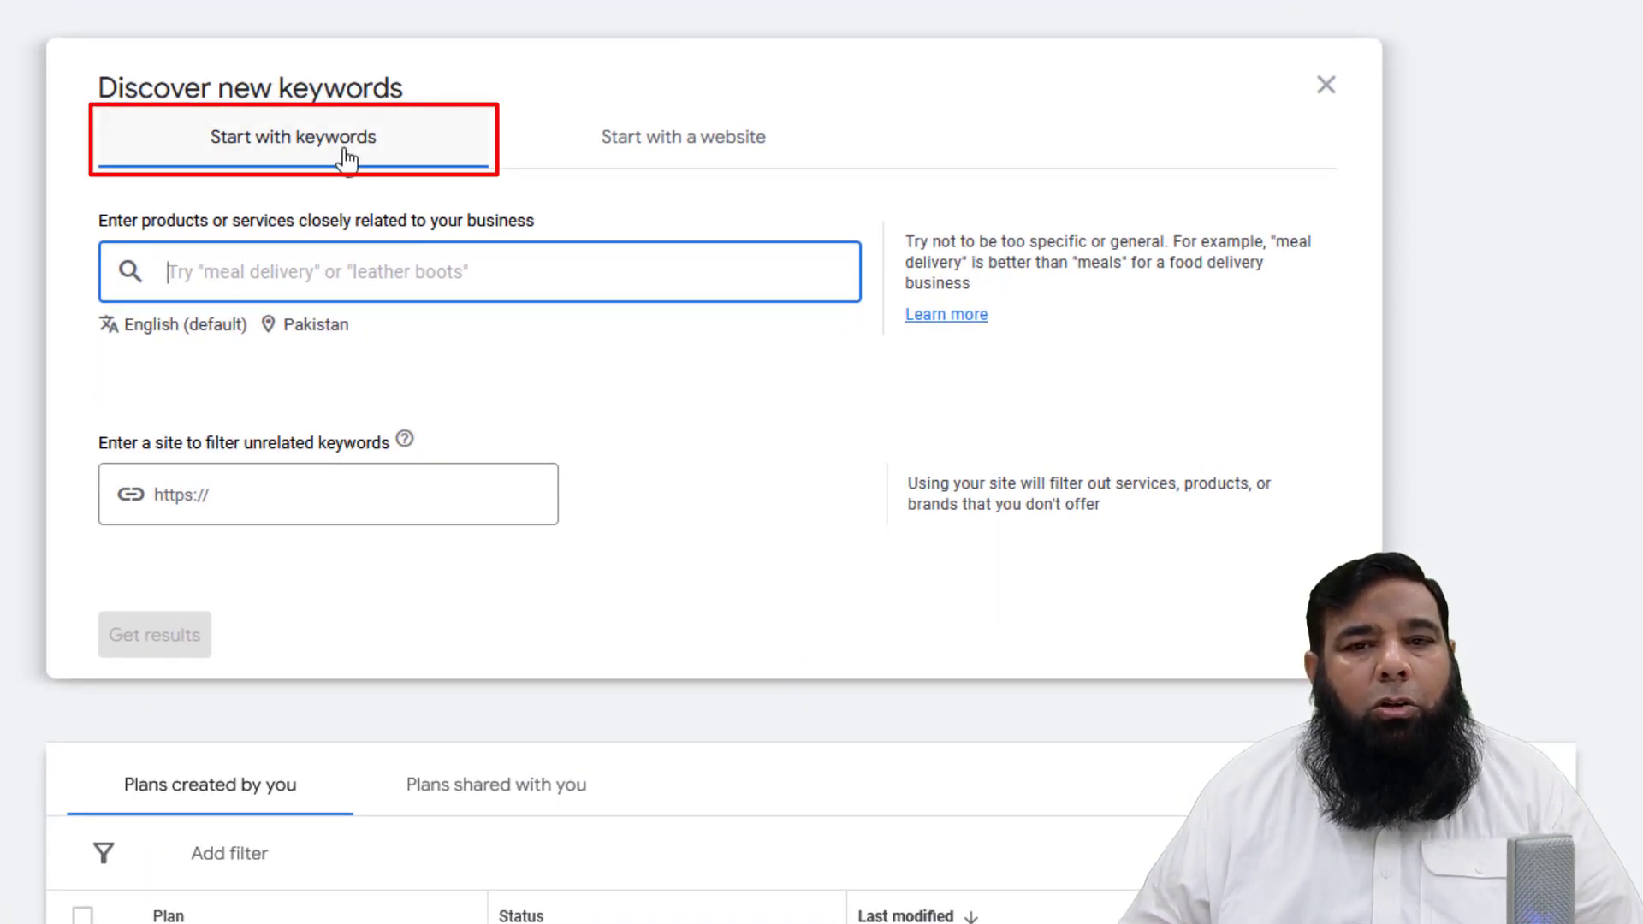
click(765, 163)
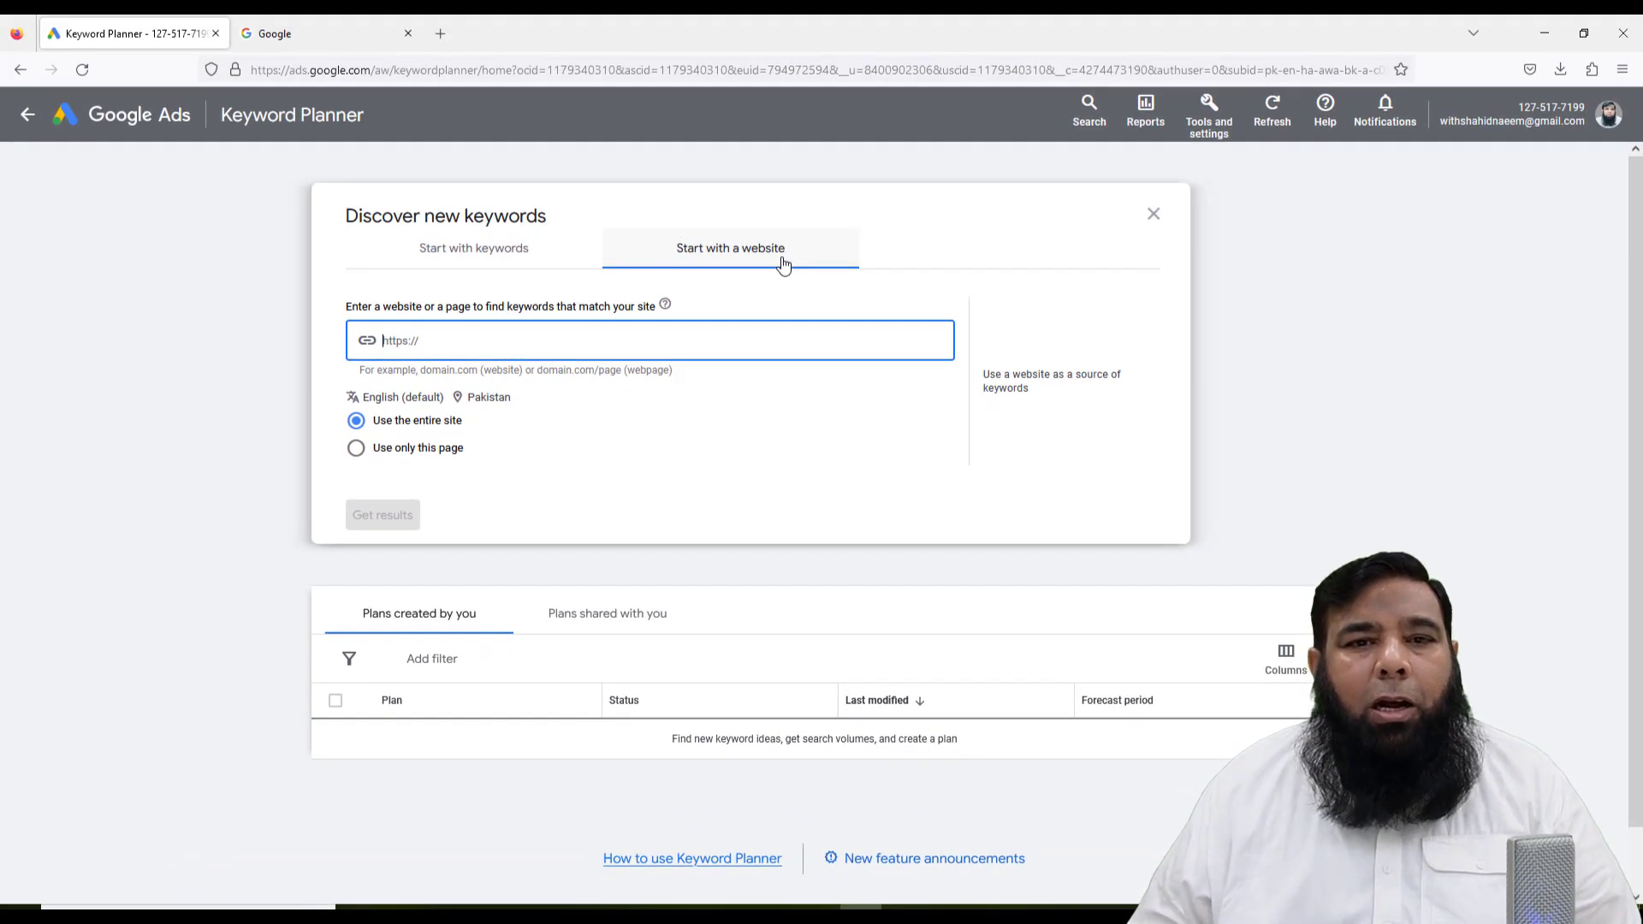
click(492, 252)
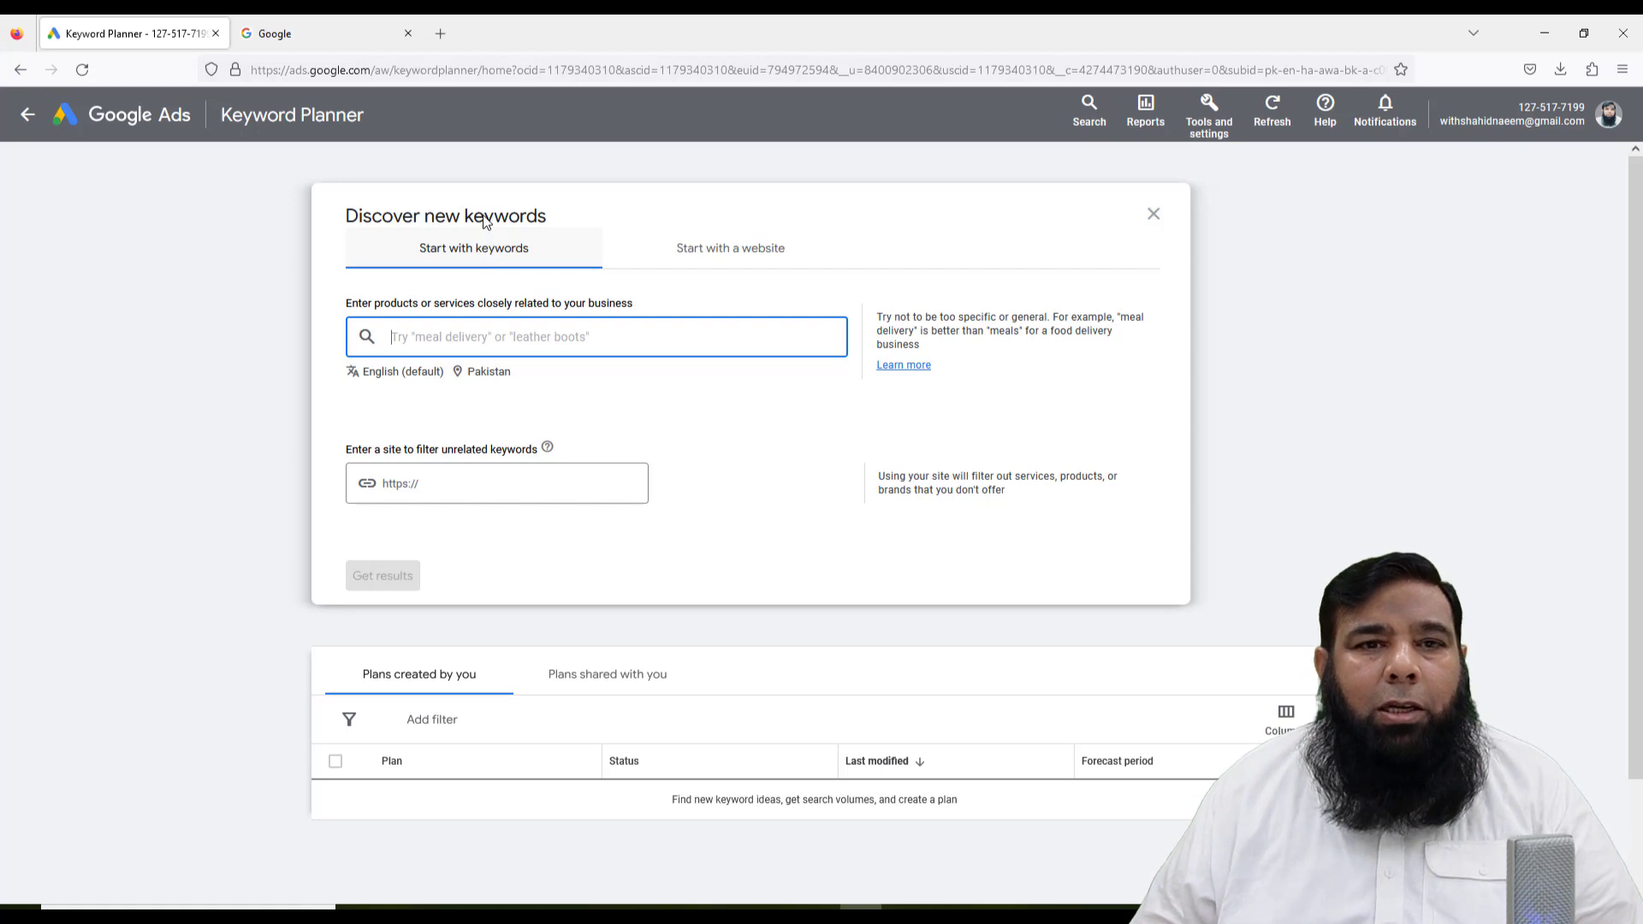
Search Google for "webhosting provider in pakistan" and look through the sponsored and organic results.
click(360, 29)
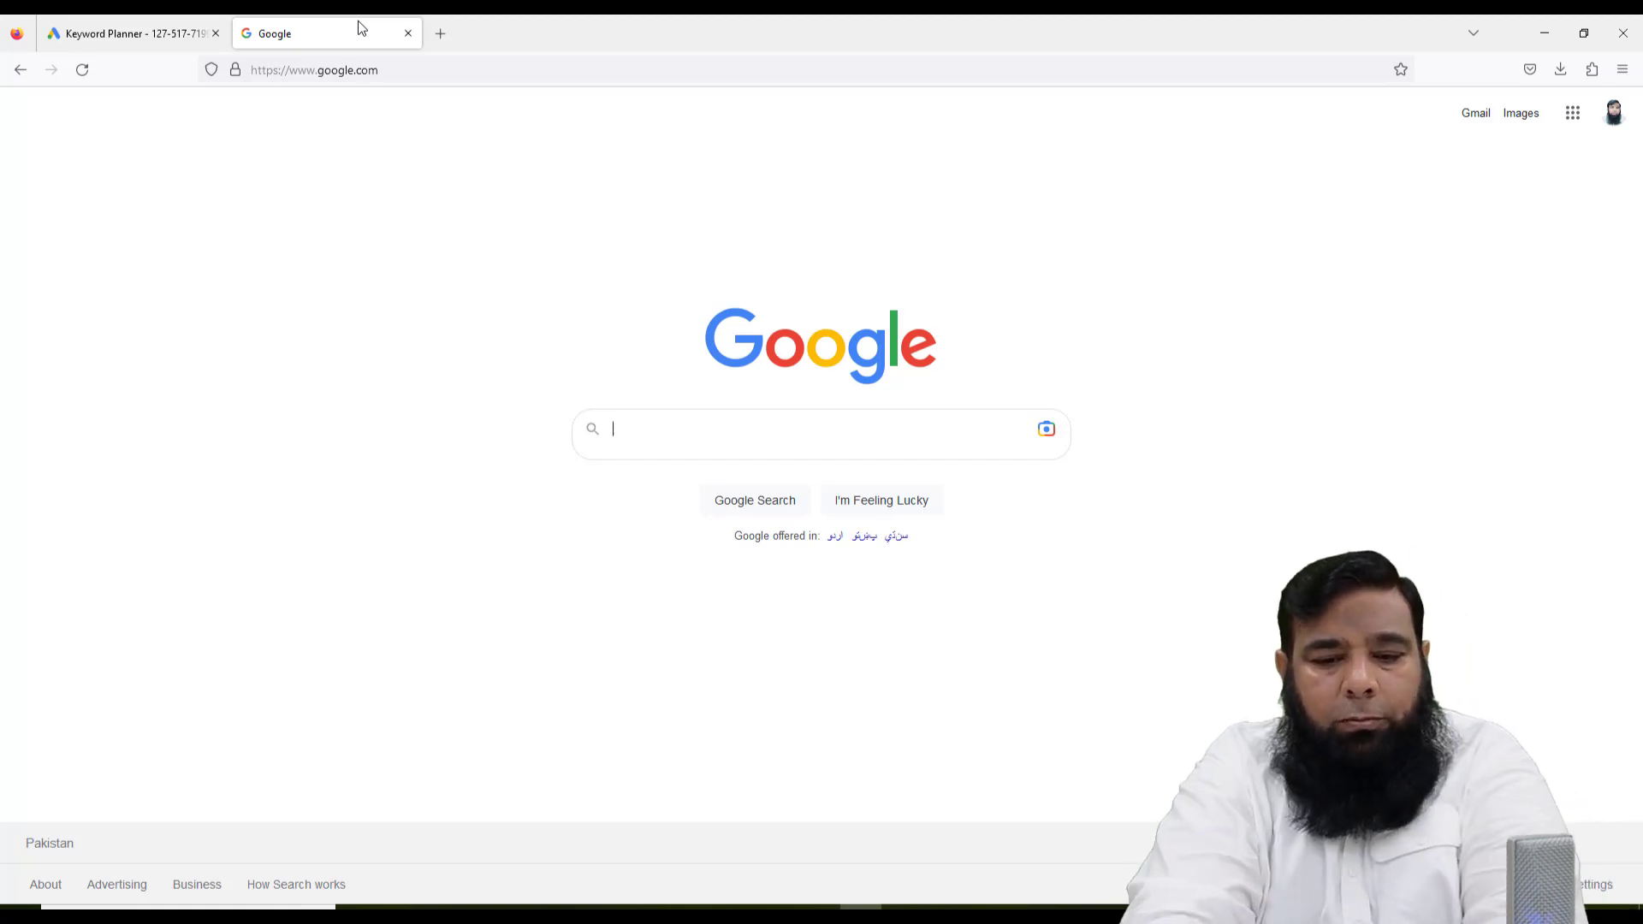
text(webhosting provider in pakistan)
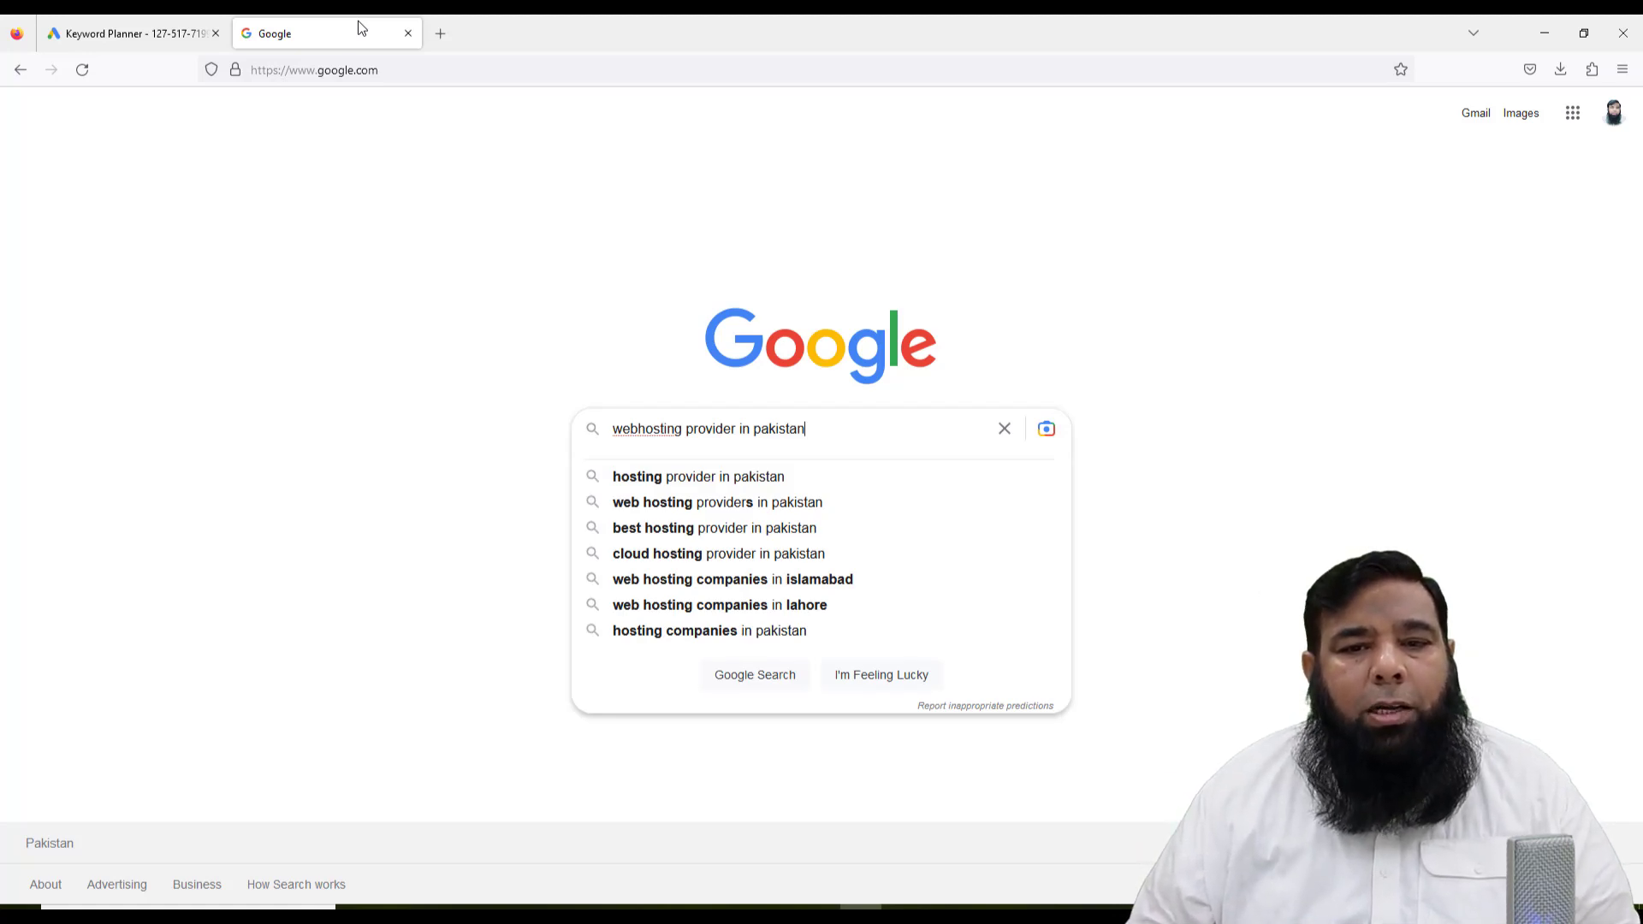
key(Return)
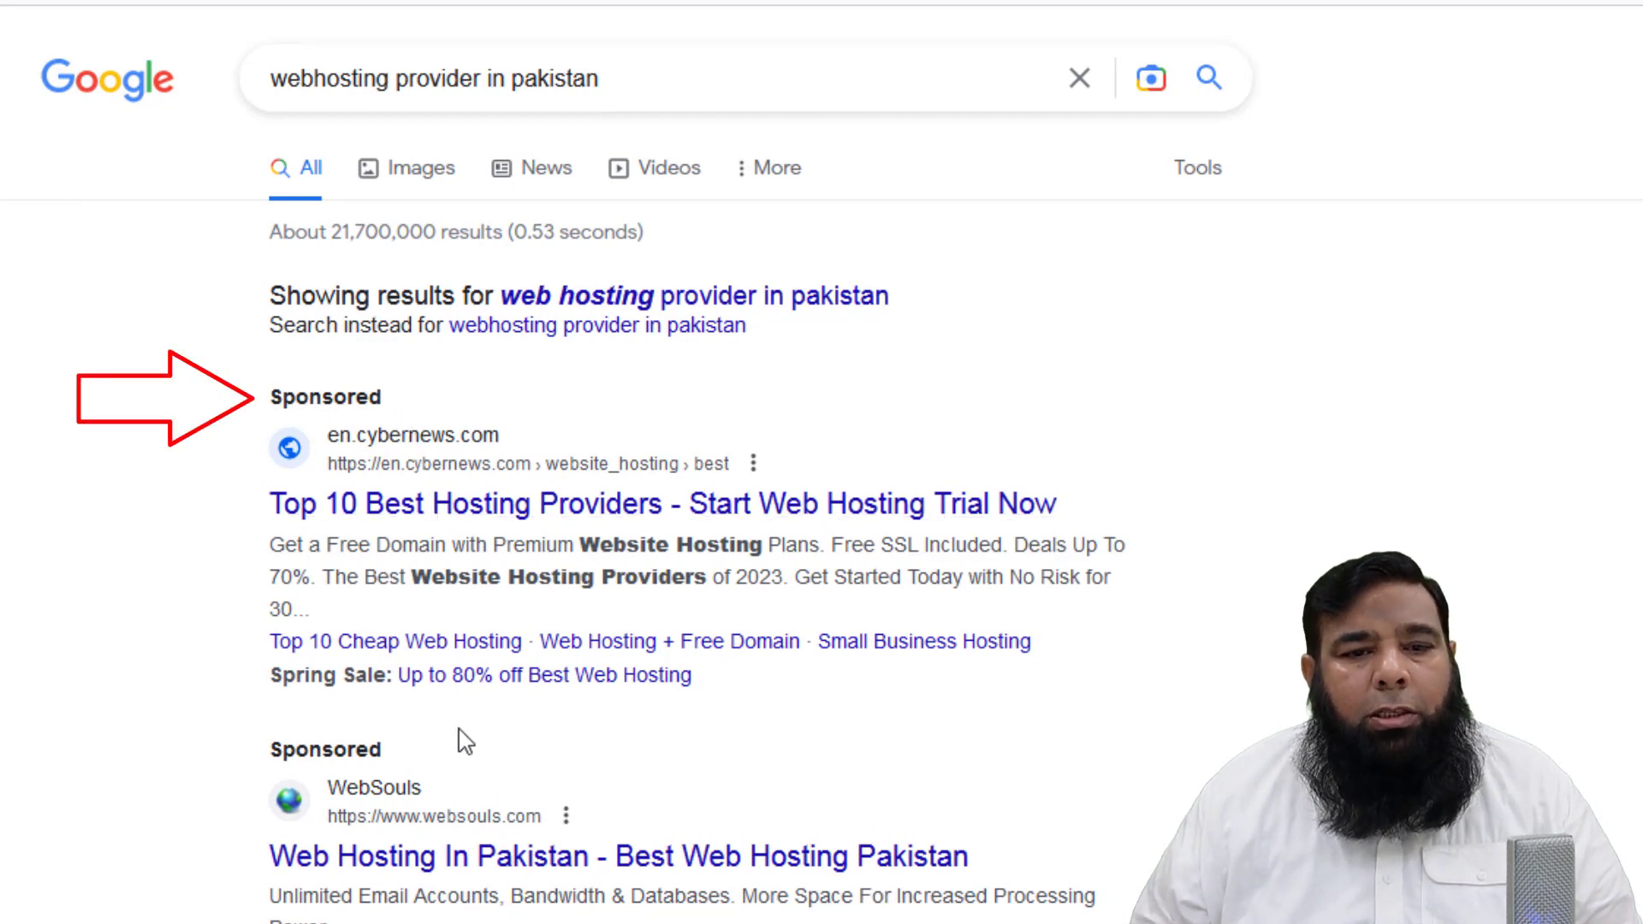
scroll(463, 741, down, 7)
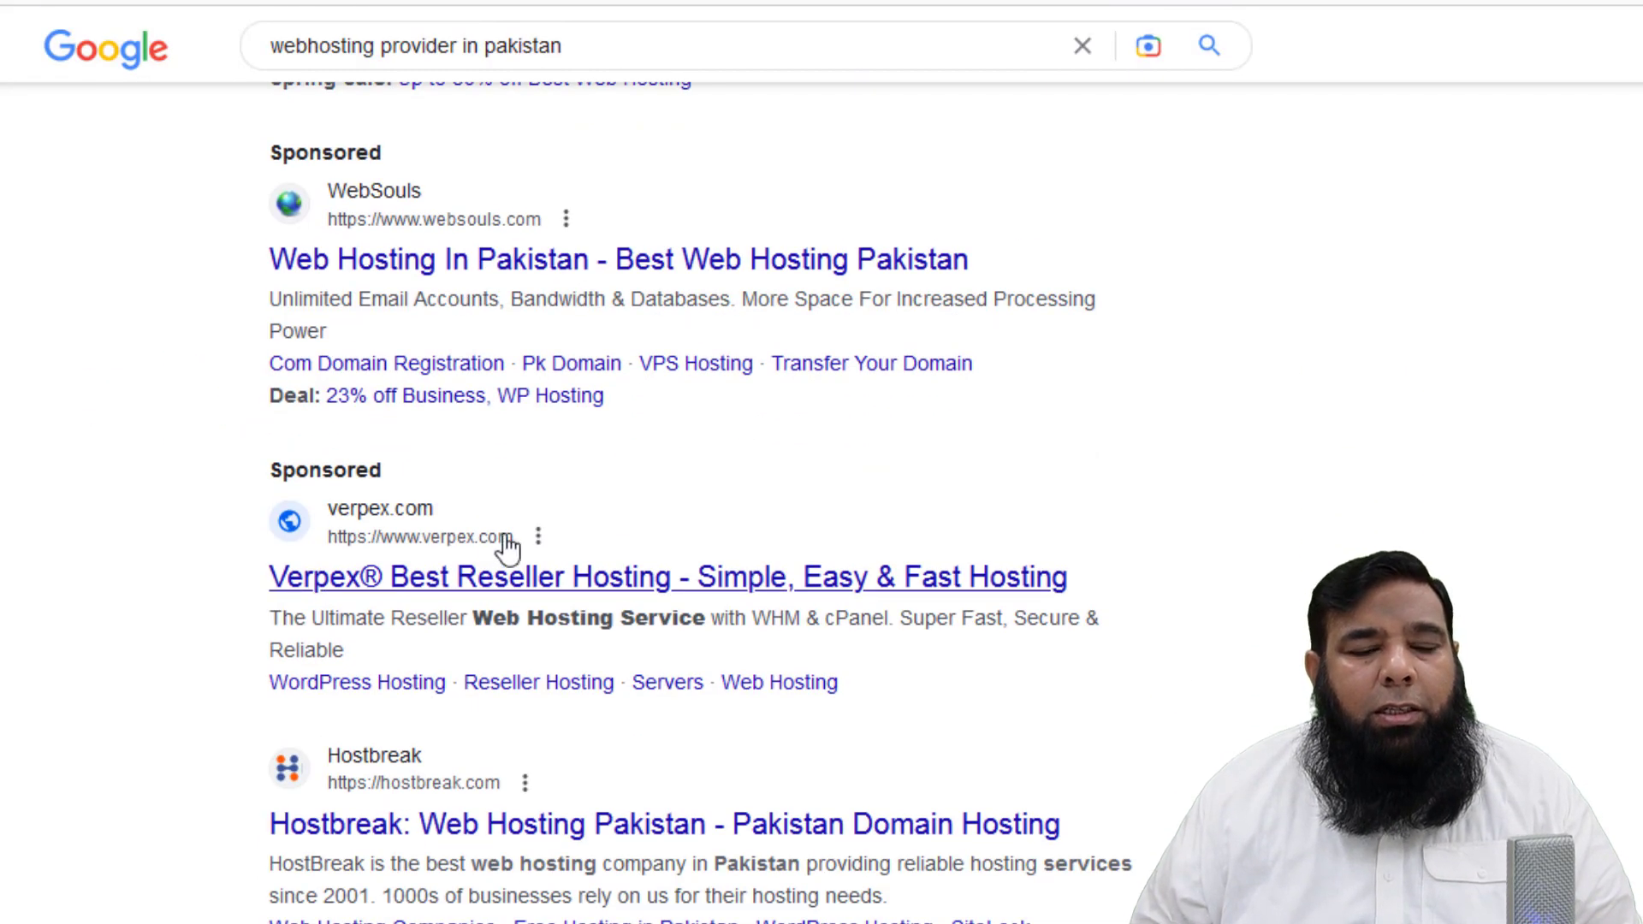
scroll(541, 671, down, 5)
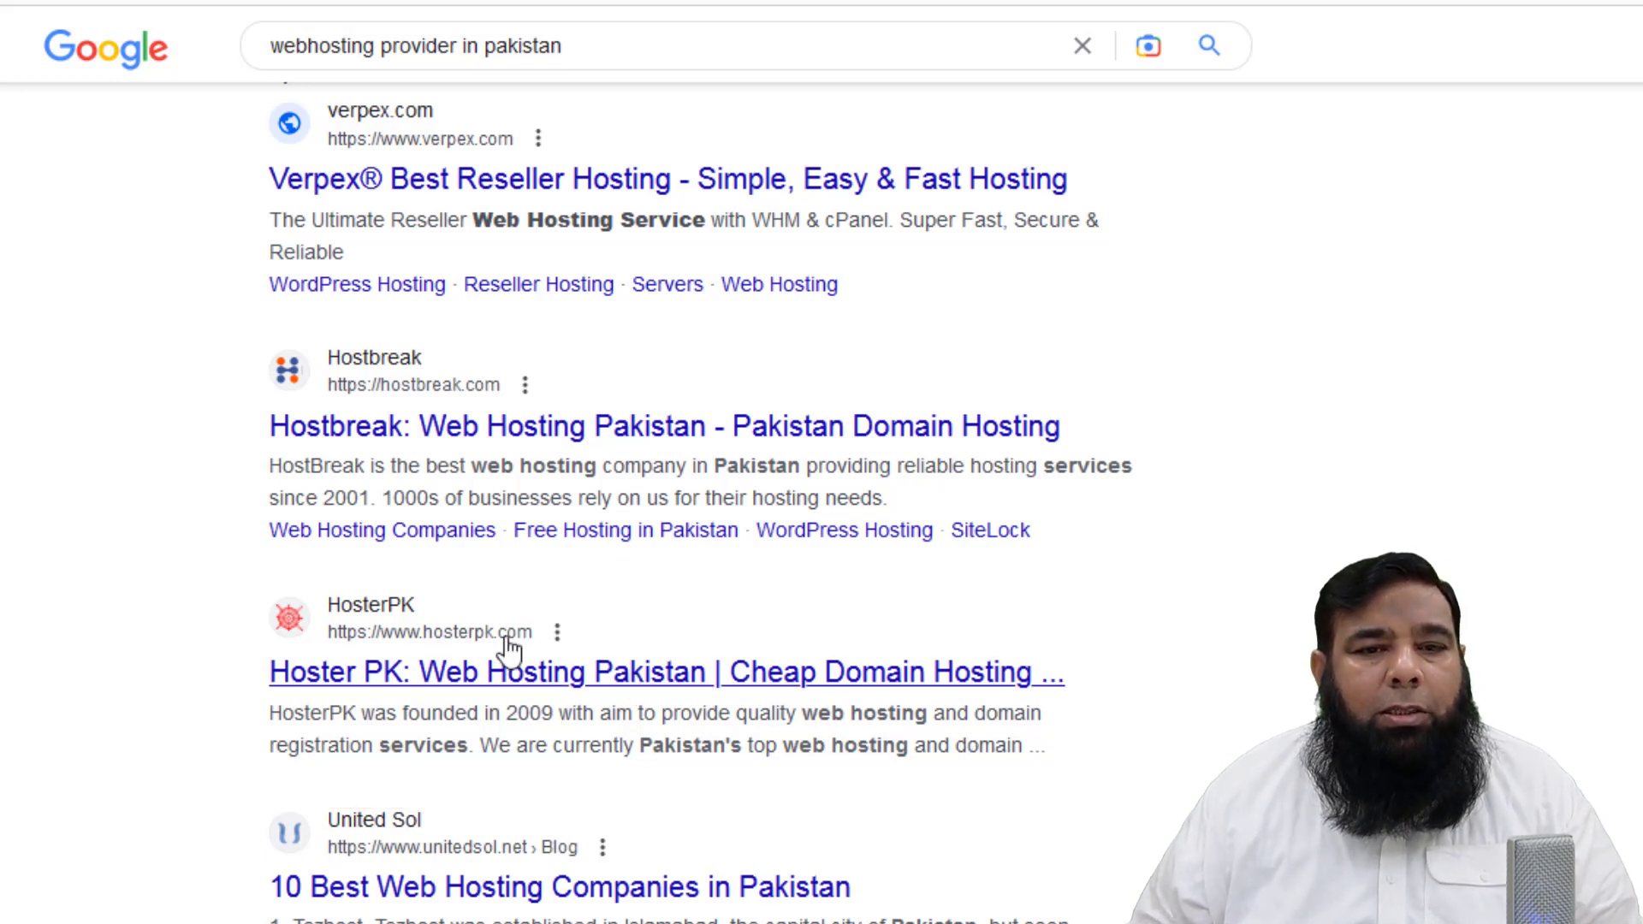
Open the Hoster PK website from the search results and copy its web address.
click(512, 680)
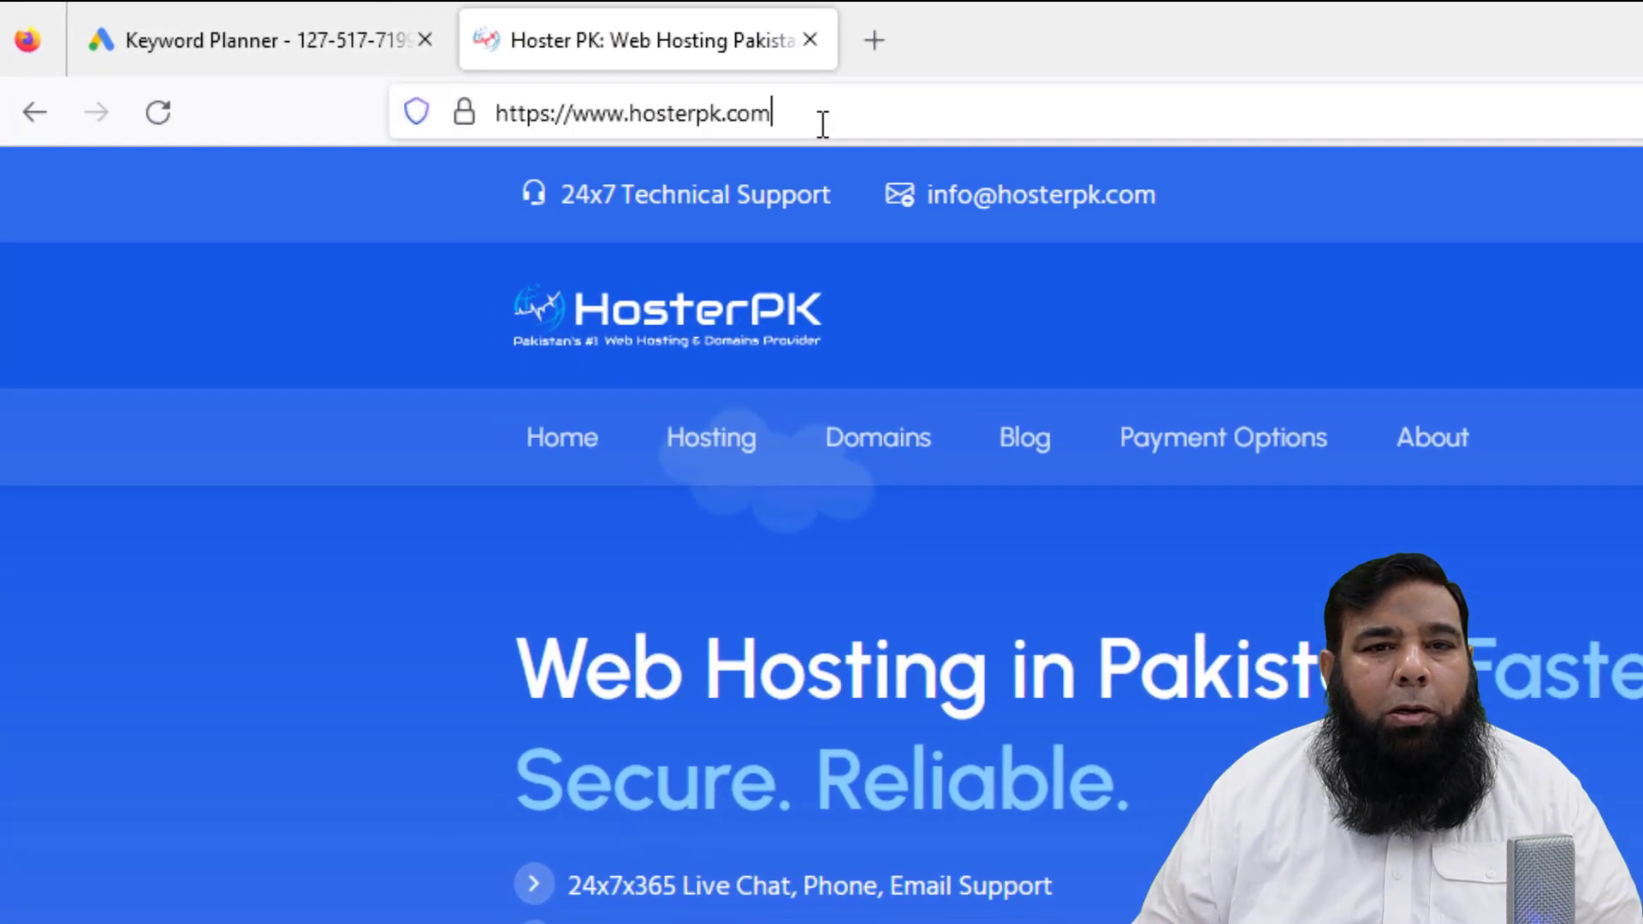
click(413, 69)
right_click(705, 111)
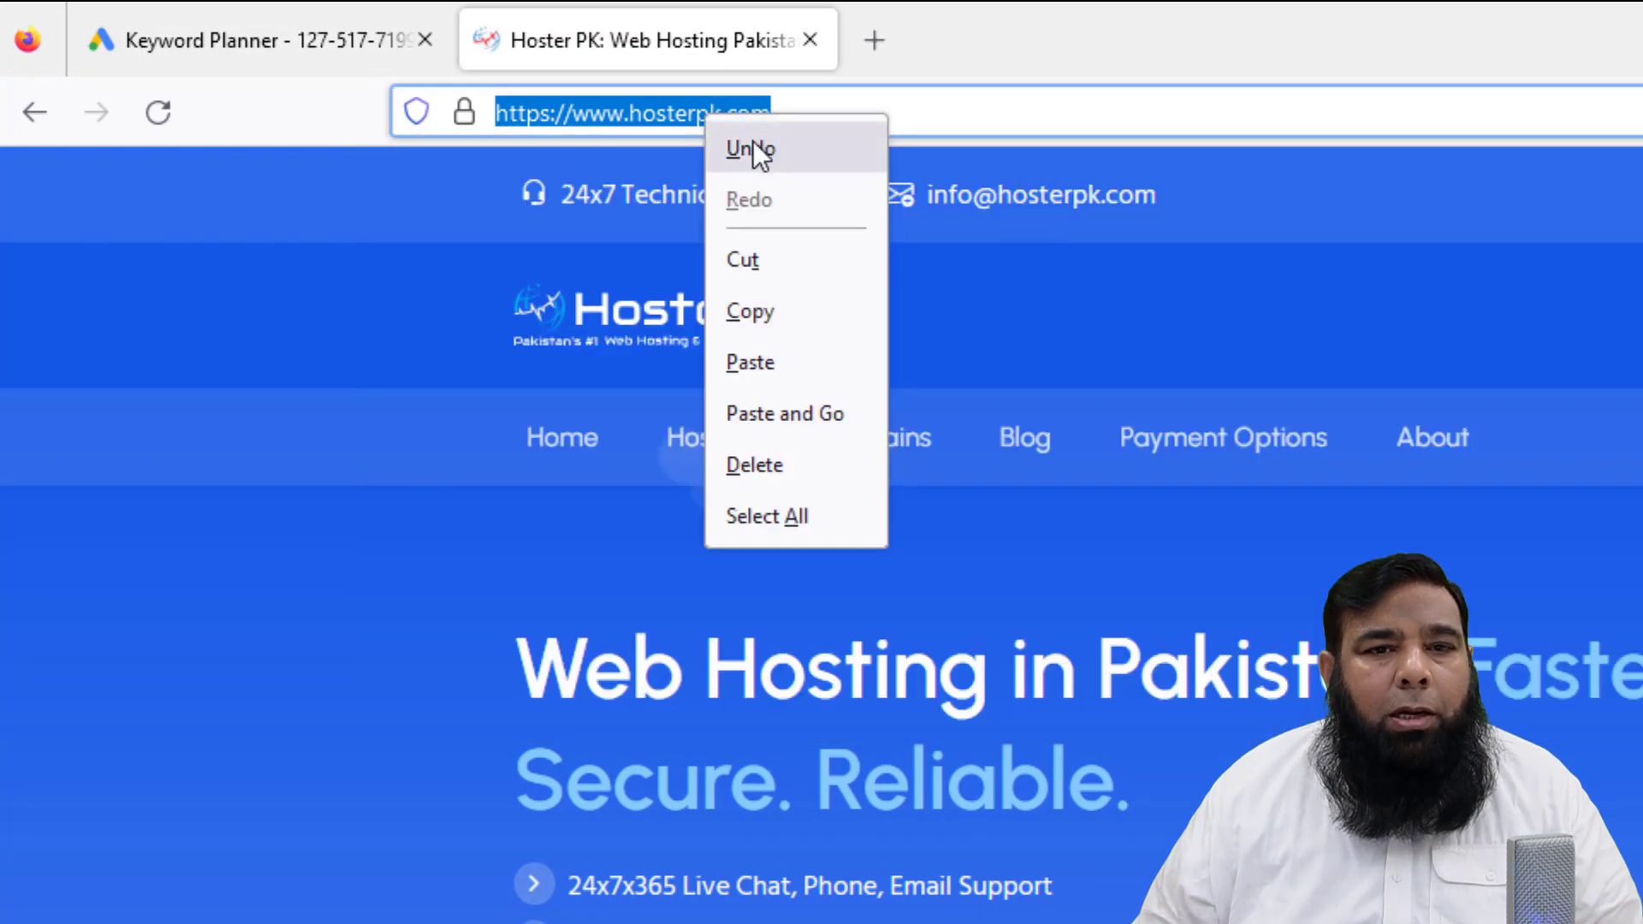
click(732, 317)
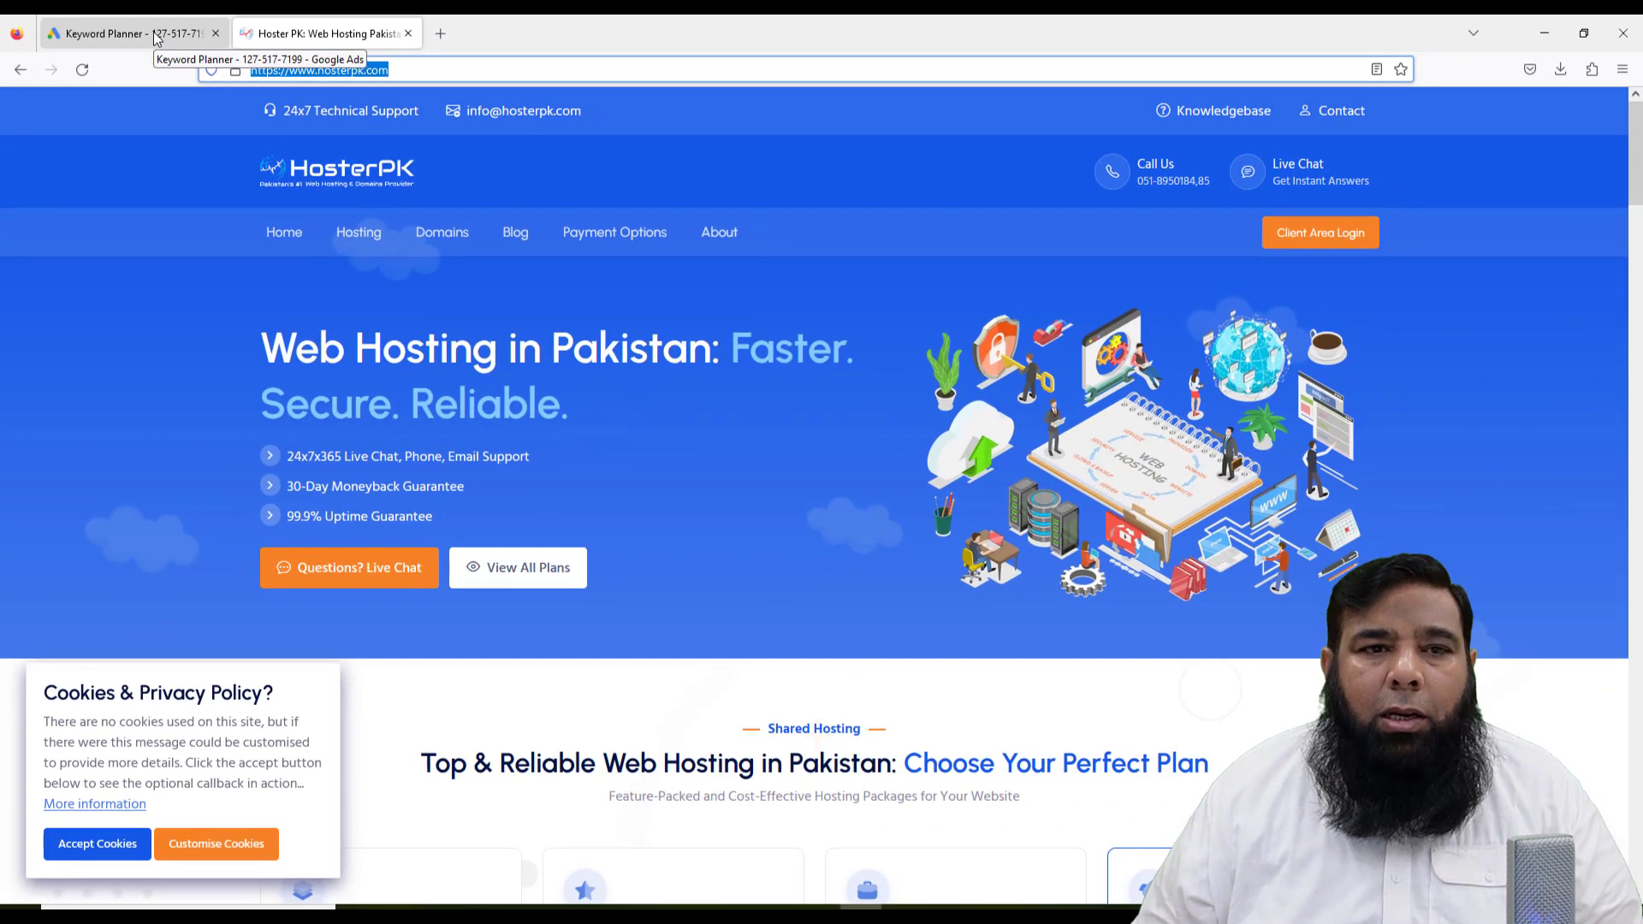
click(291, 38)
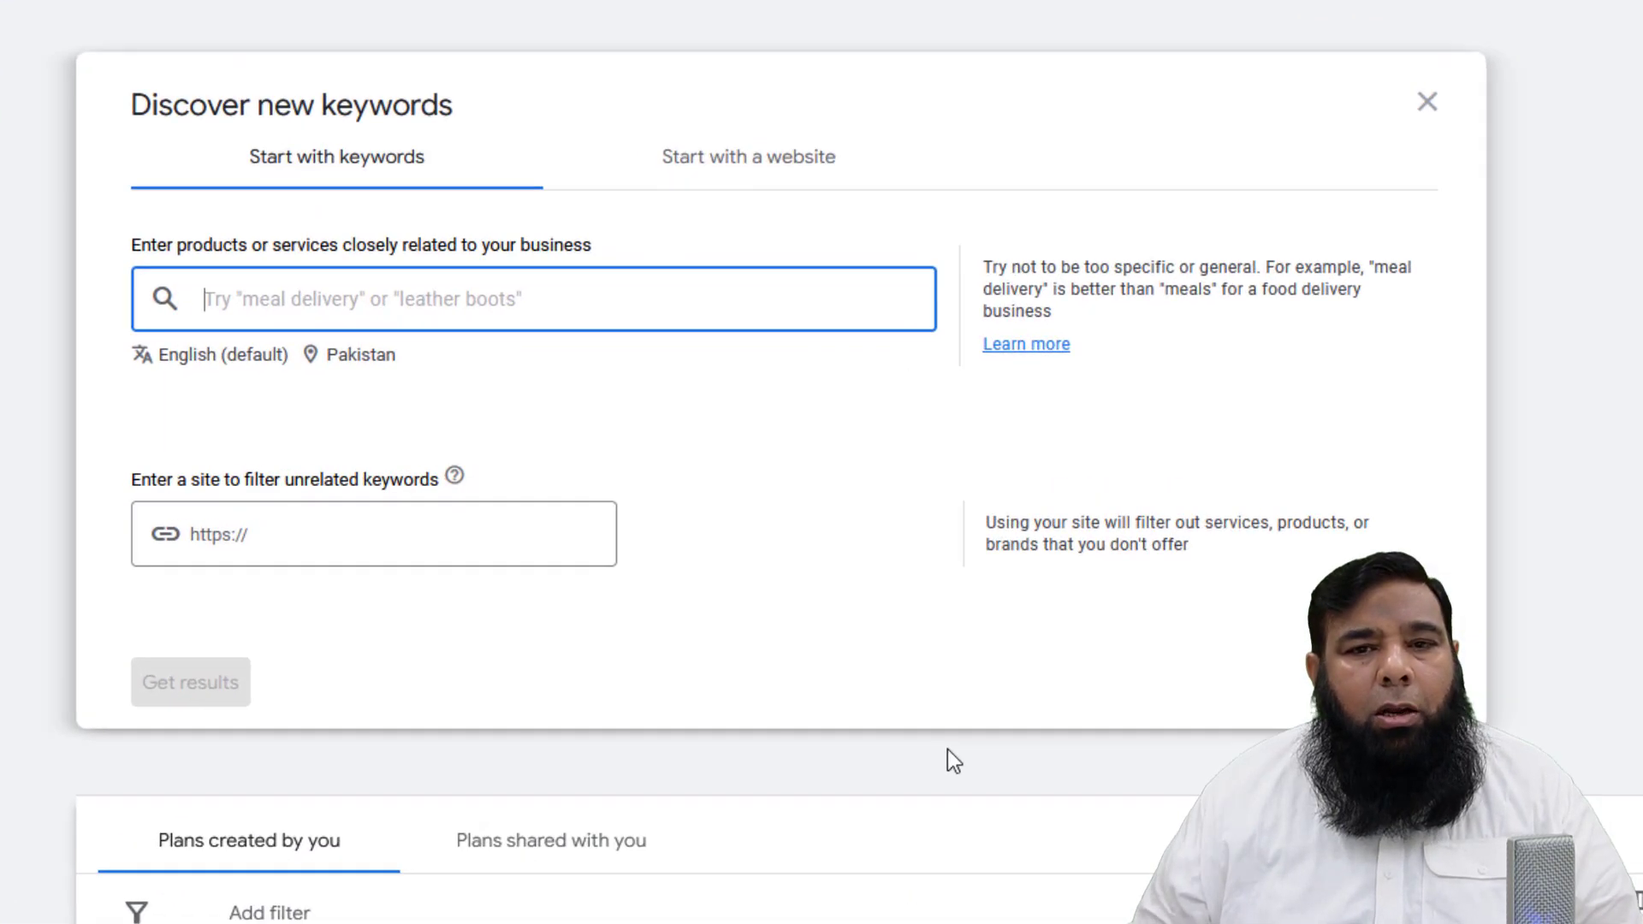
click(737, 170)
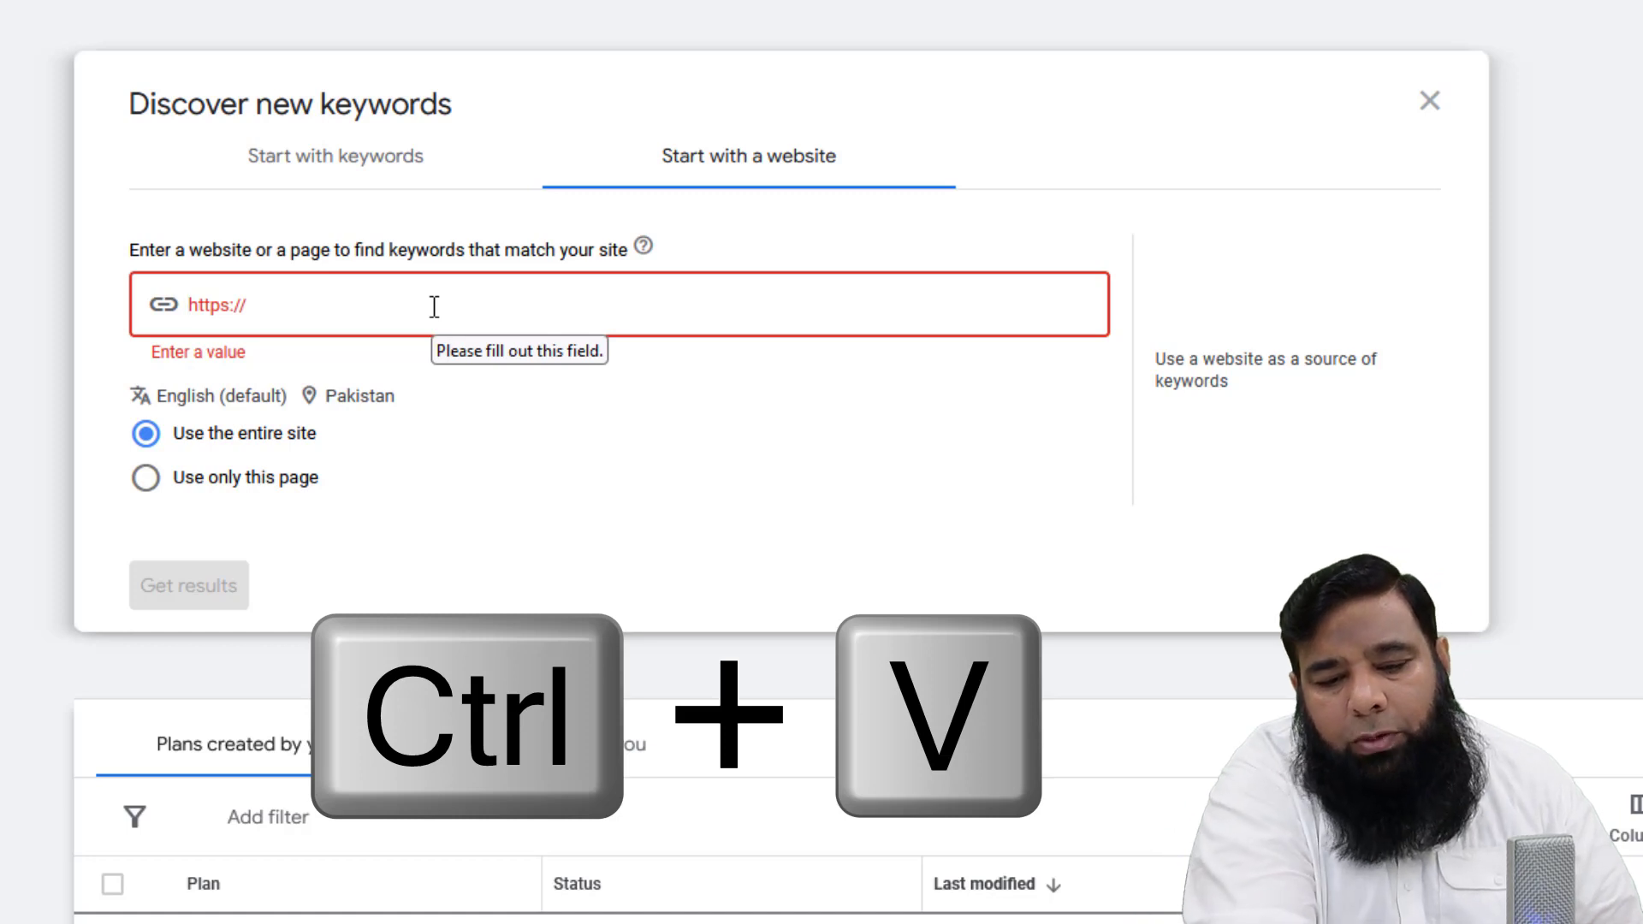
key(ctrl+v)
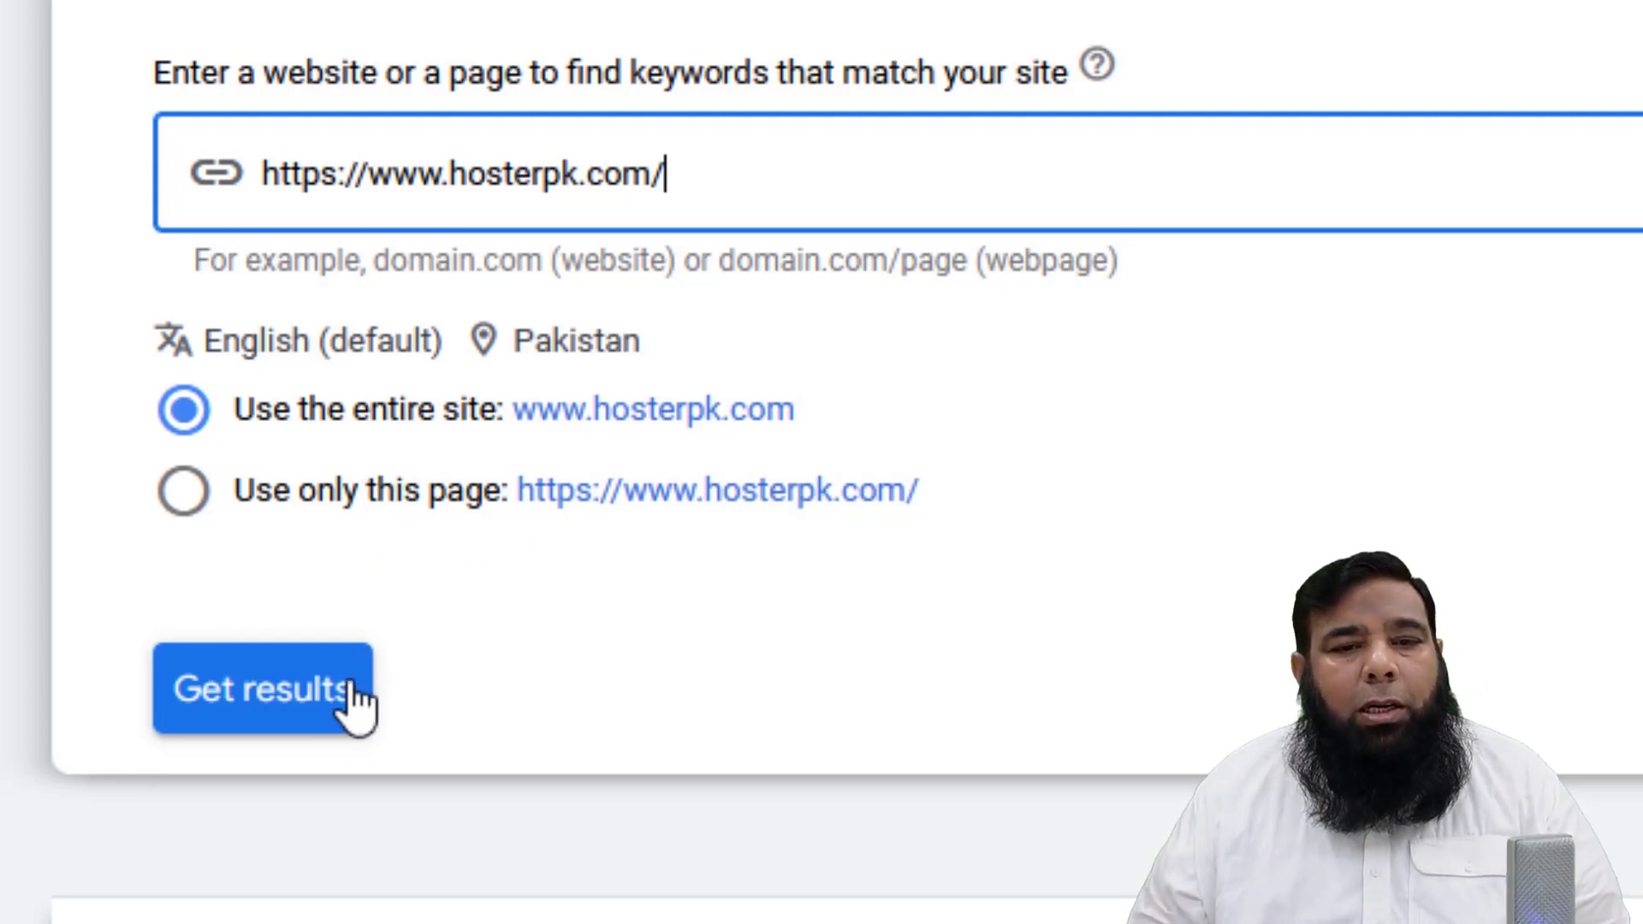
click(314, 712)
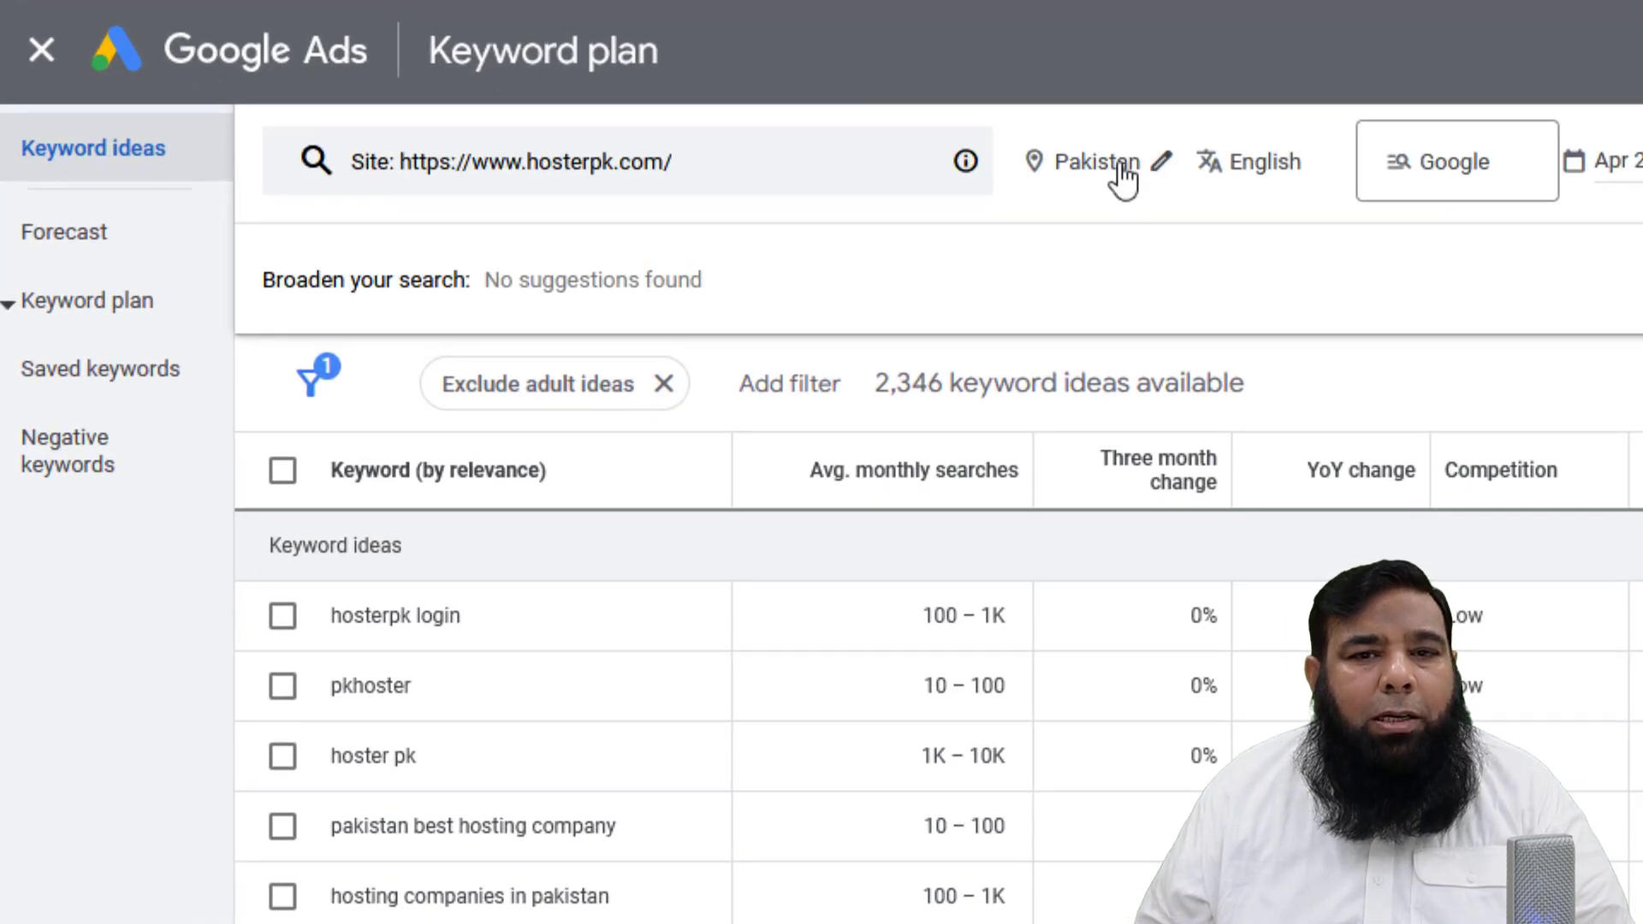
Target the city of Lahore, Punjab, Pakistan for the keyword ideas and remove the country Pakistan from the targeted locations.
click(1124, 177)
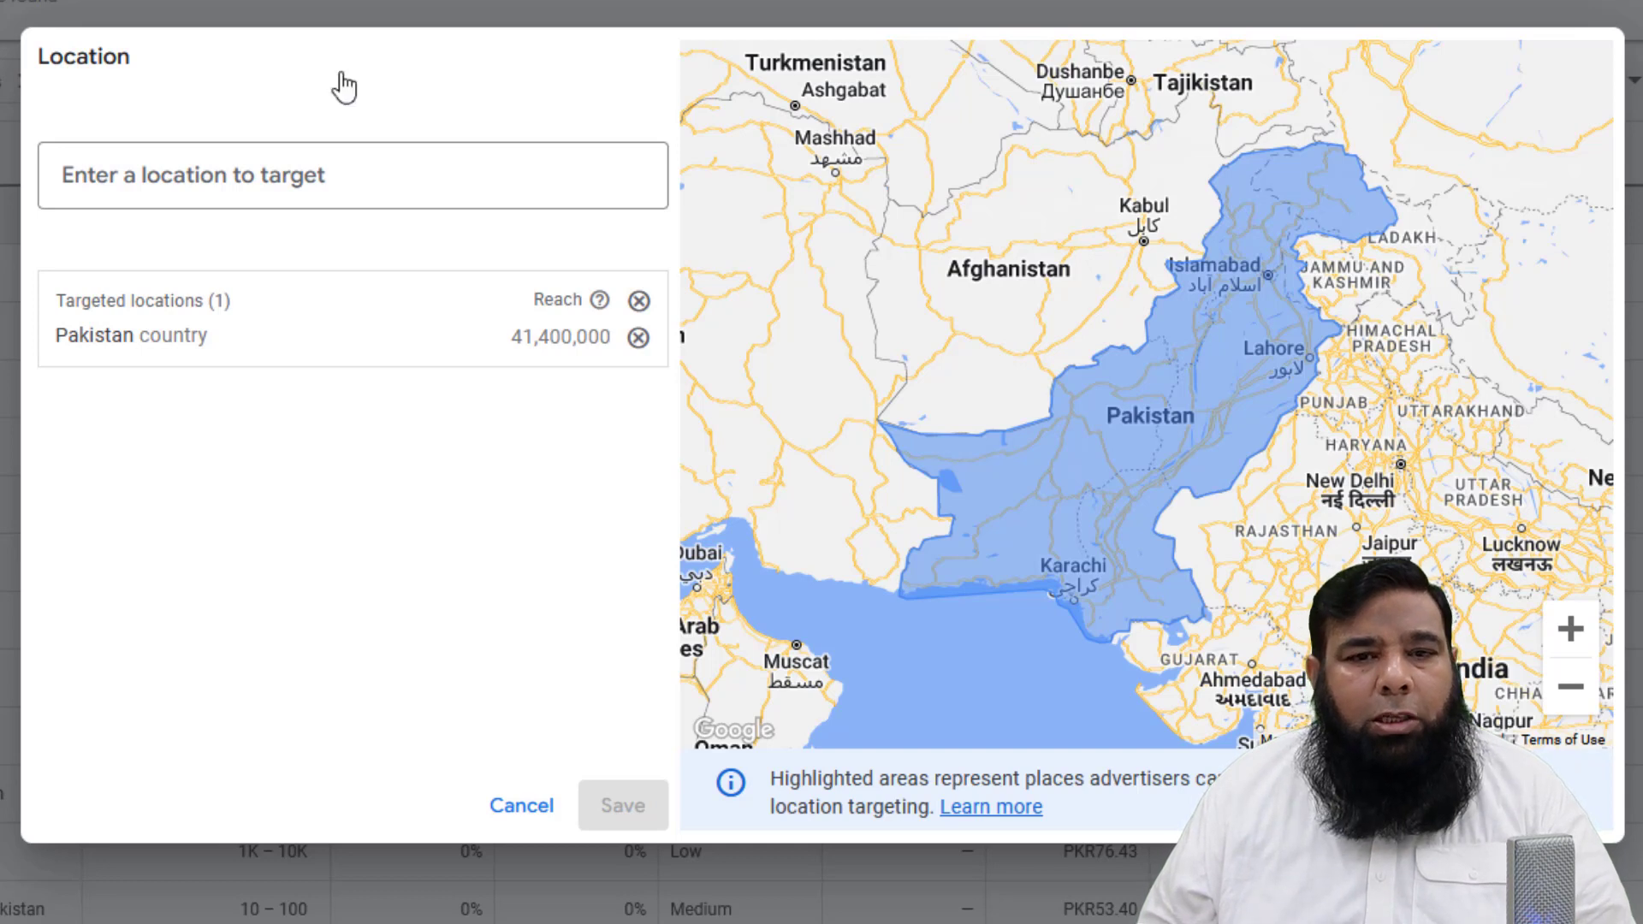
click(320, 176)
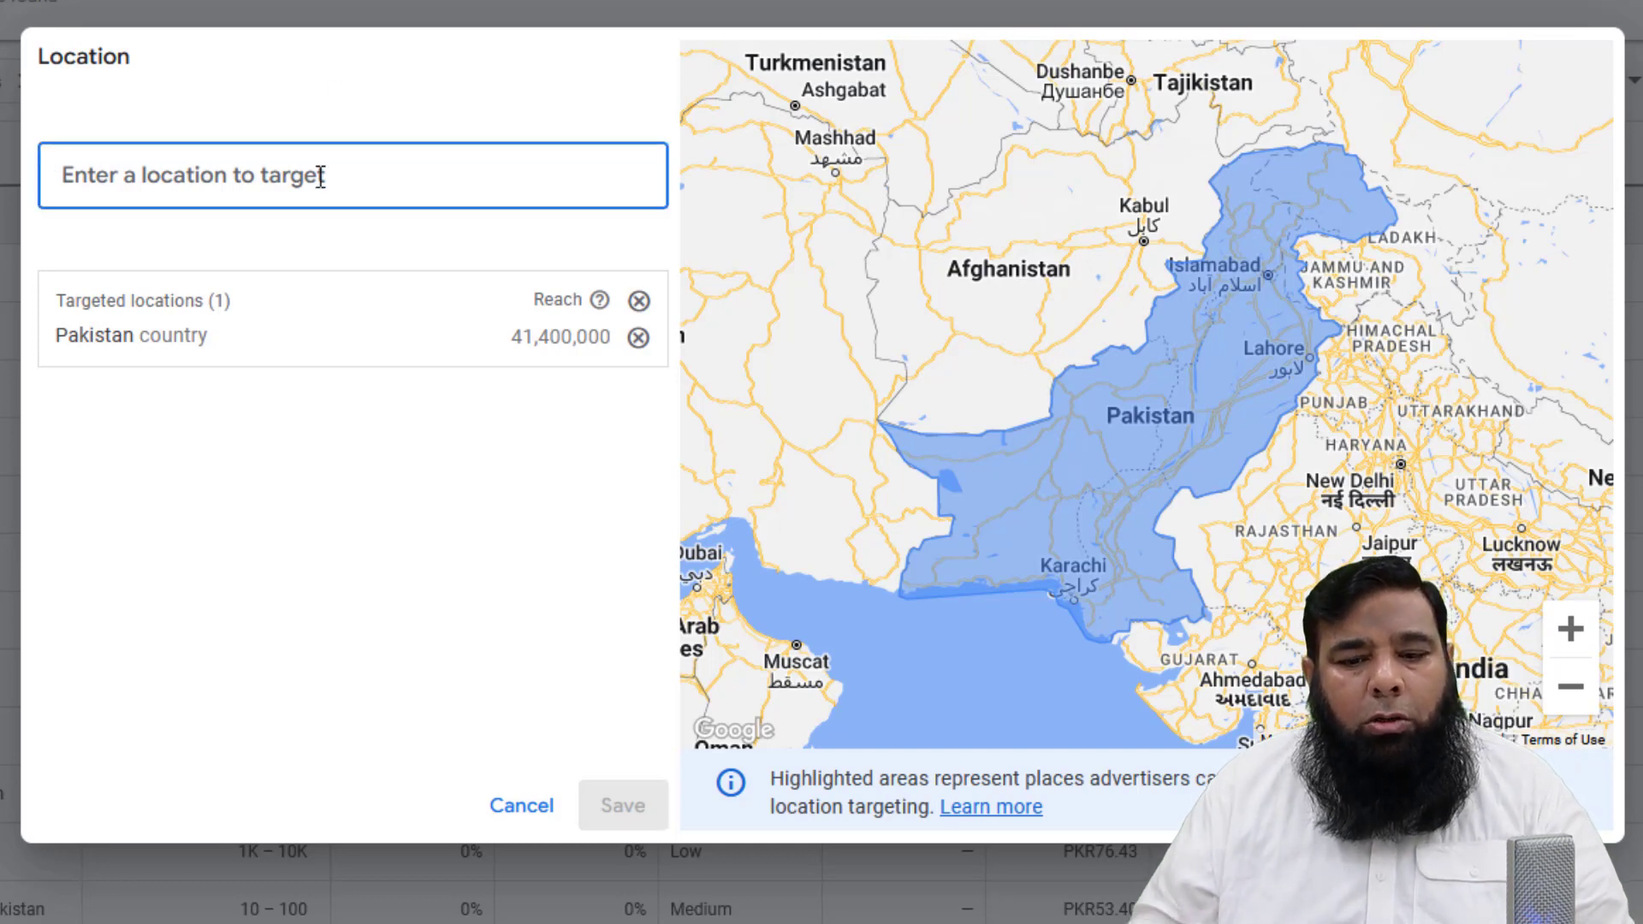
text(Iahore)
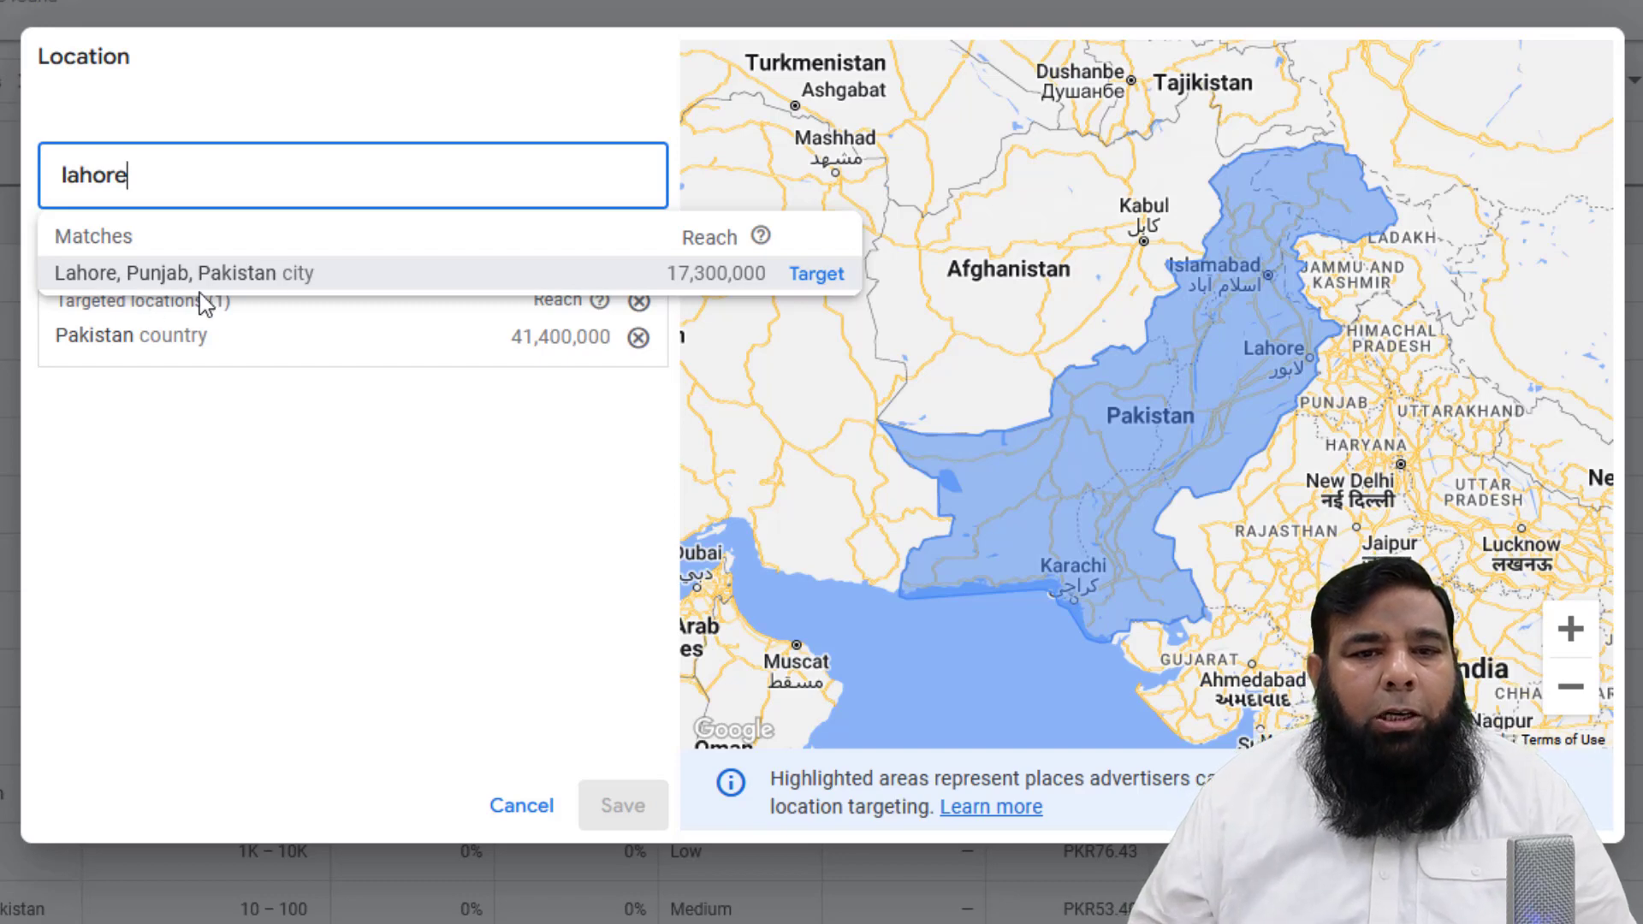
click(816, 287)
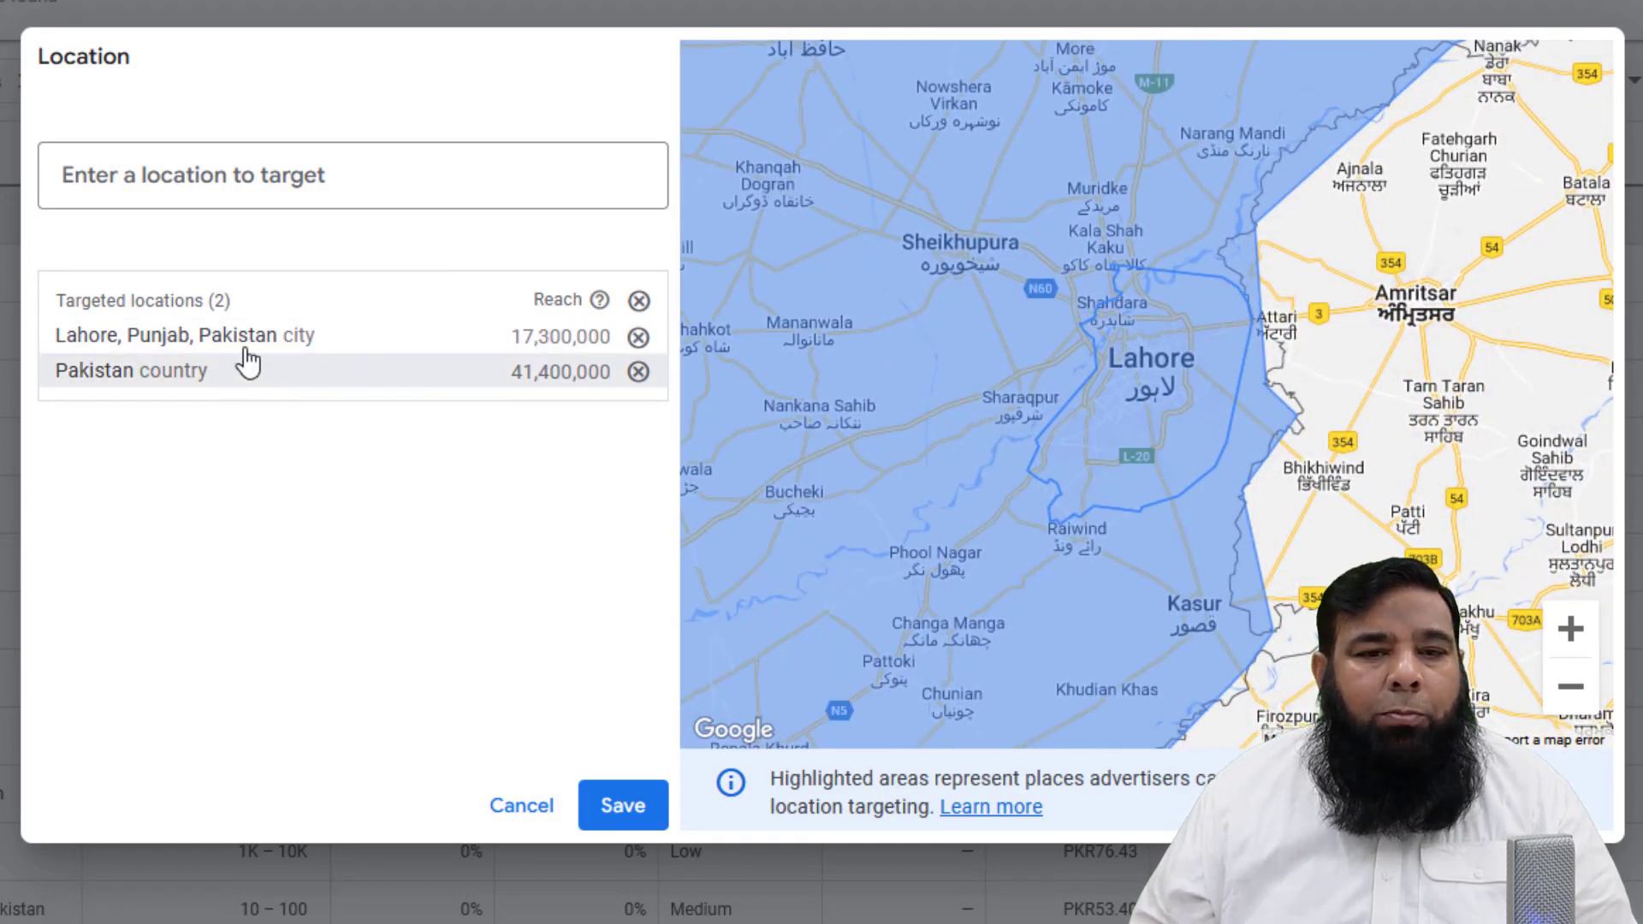
click(637, 373)
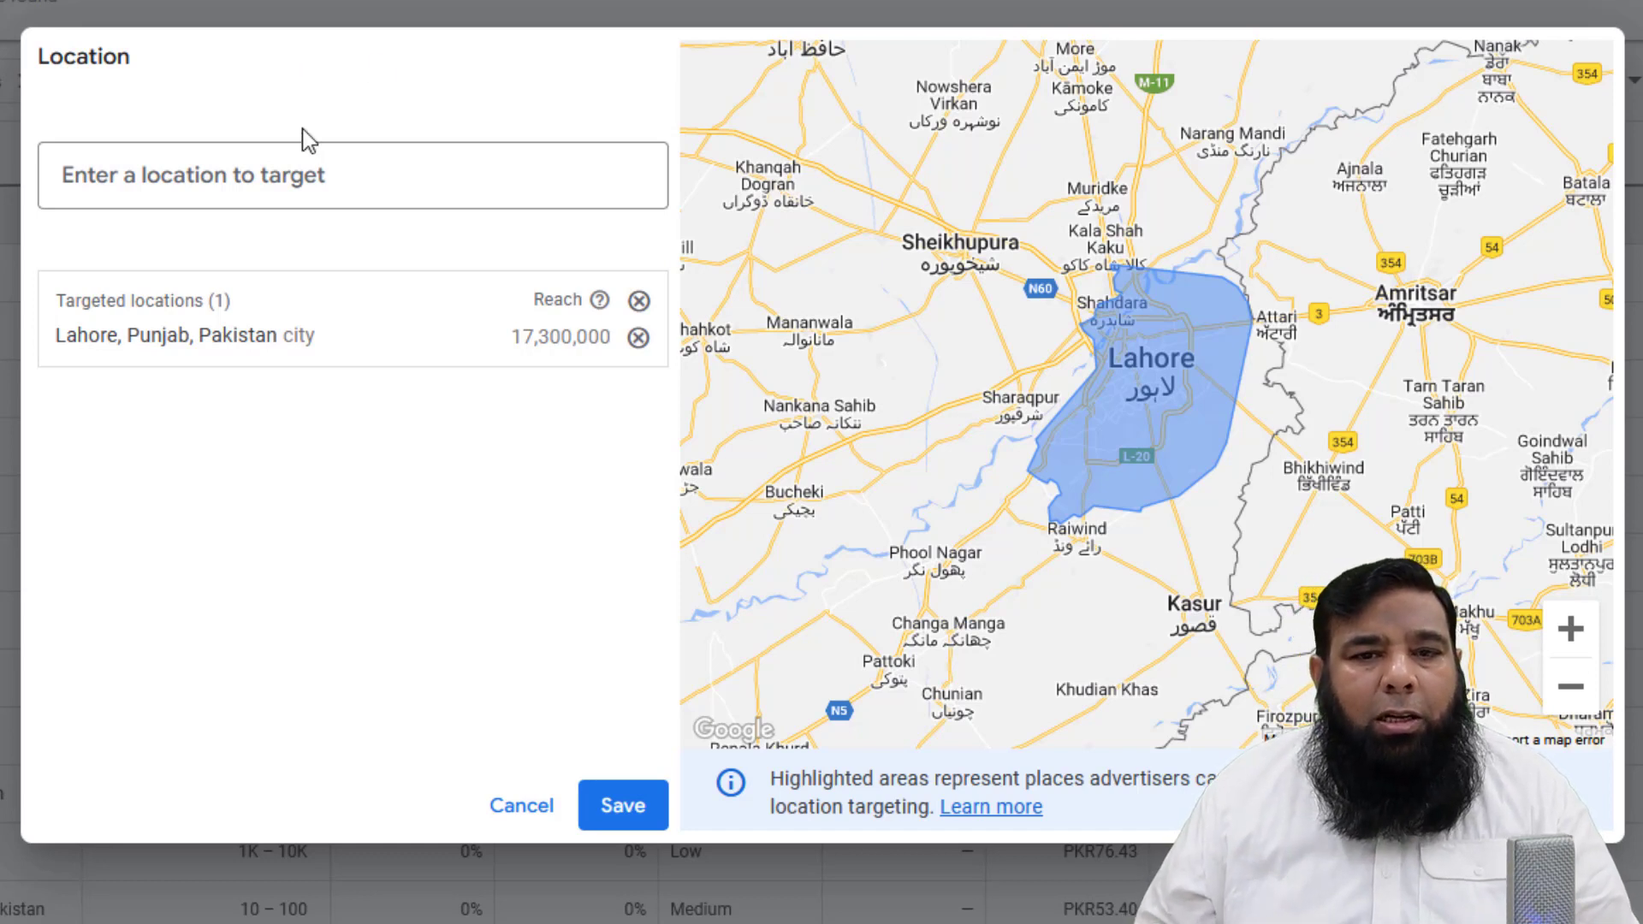
Add the country Pakistan back to the targeted locations, remove Lahore, and close the location settings.
click(346, 167)
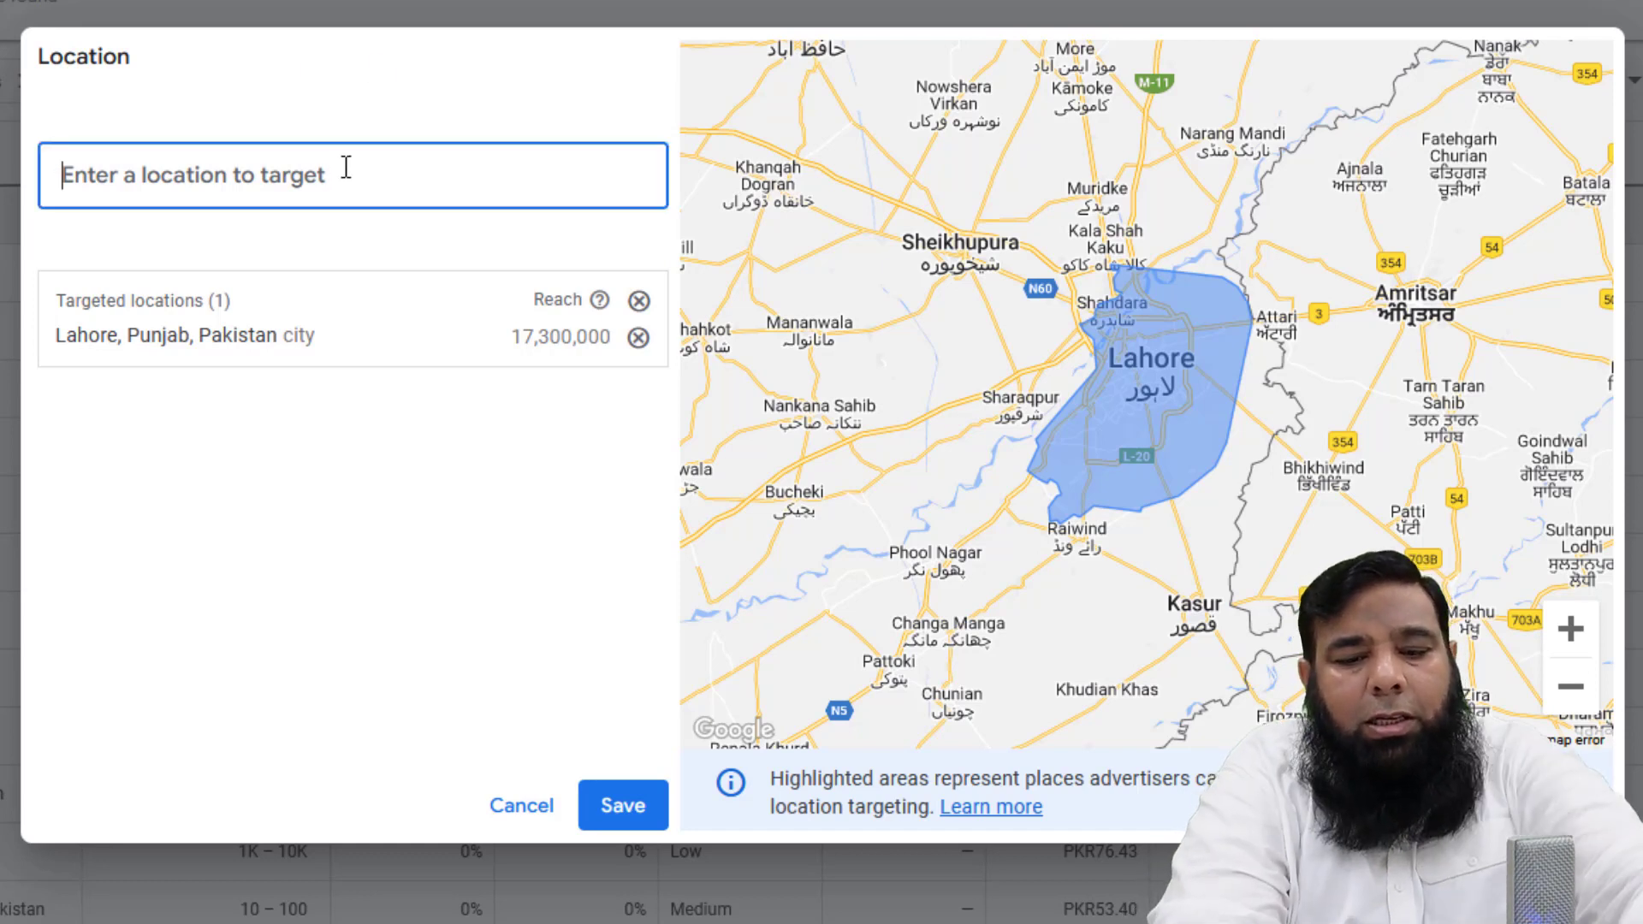
text(pakis)
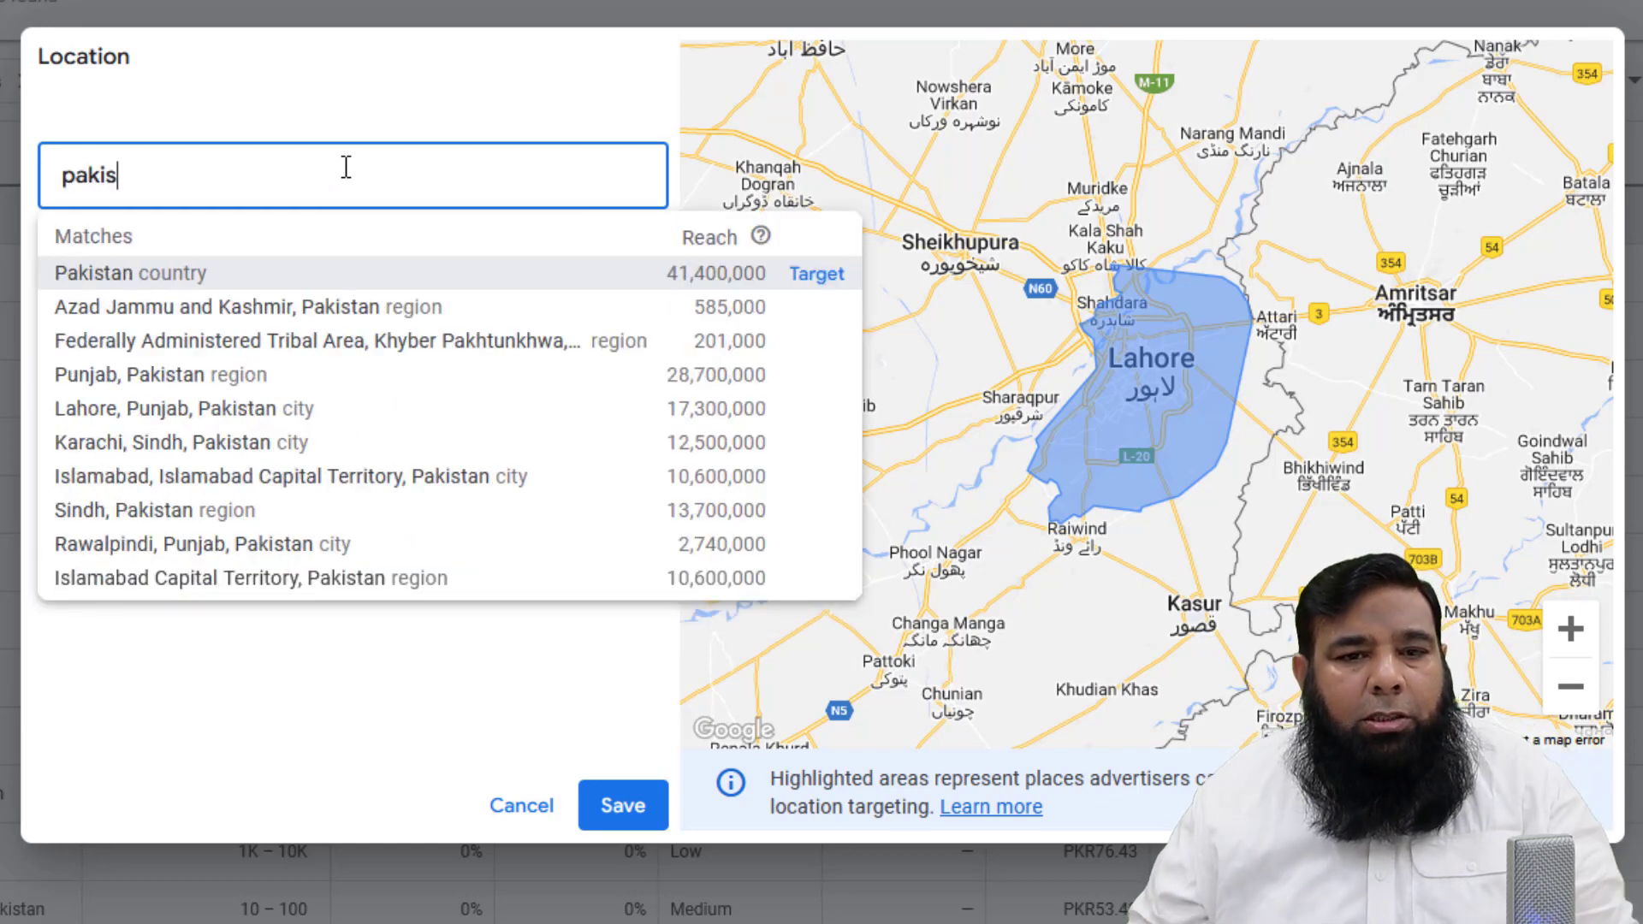
click(231, 273)
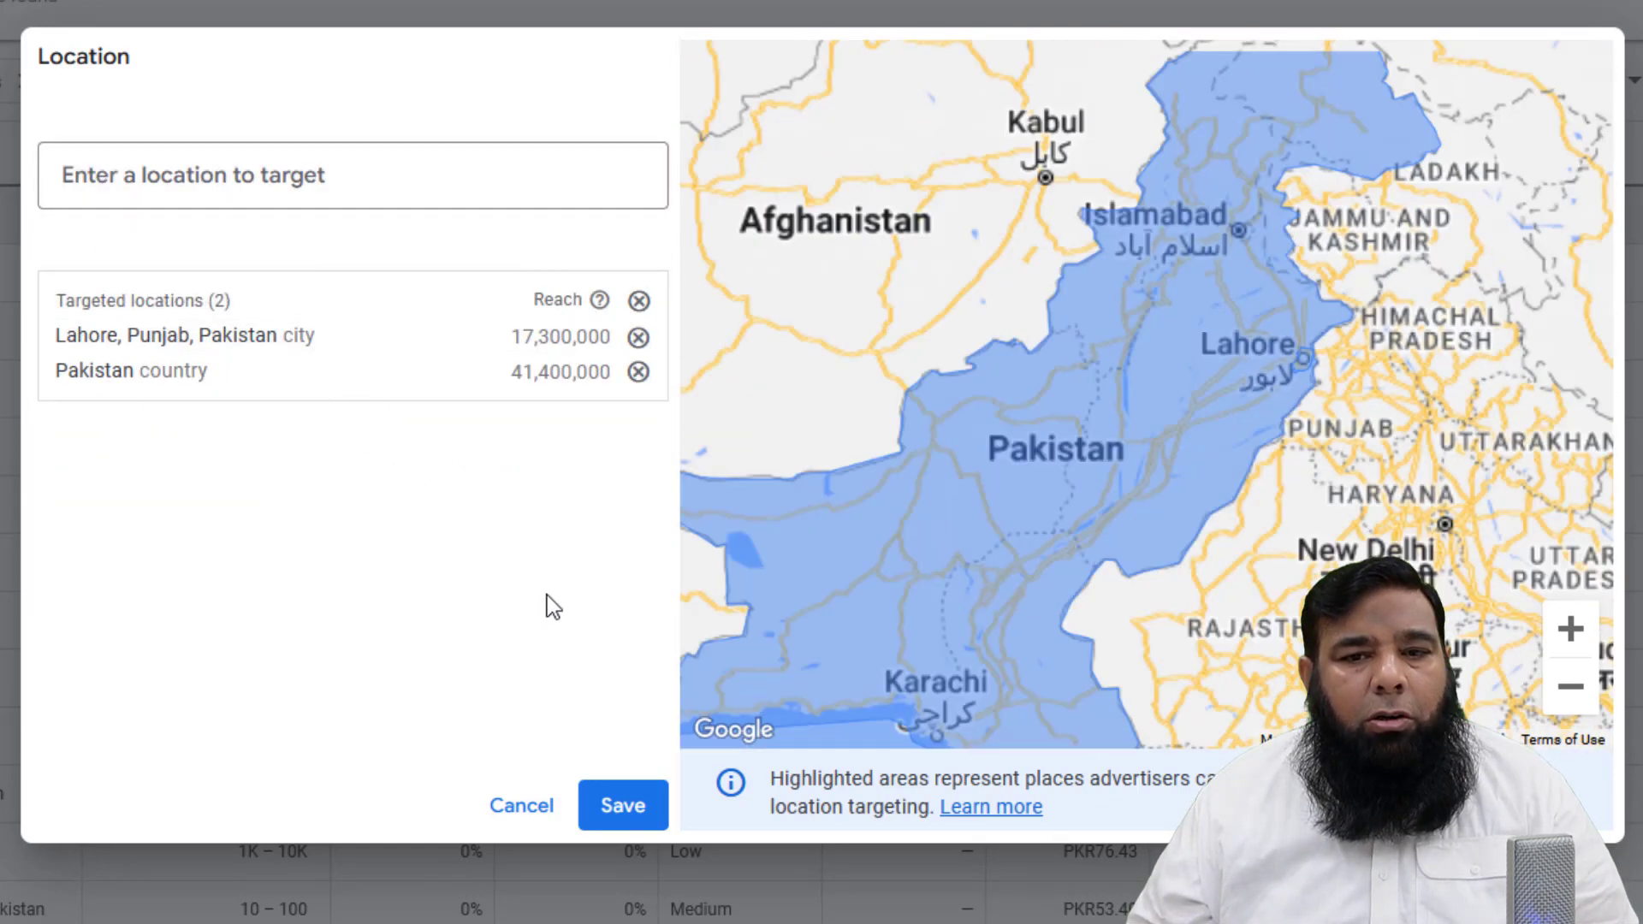
click(640, 338)
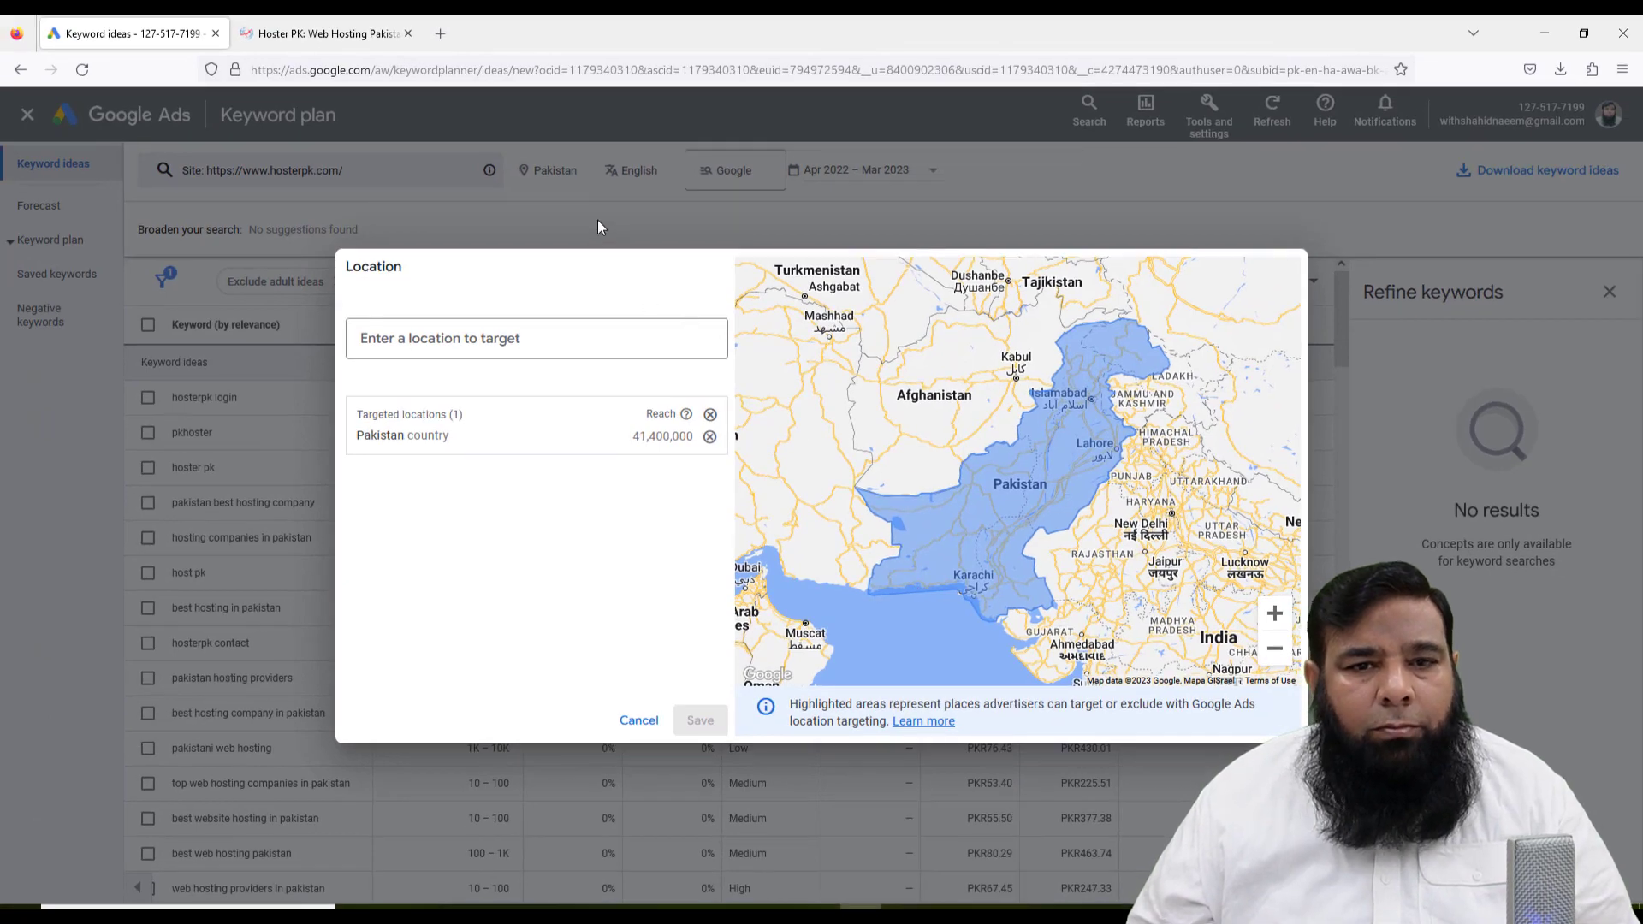
click(597, 227)
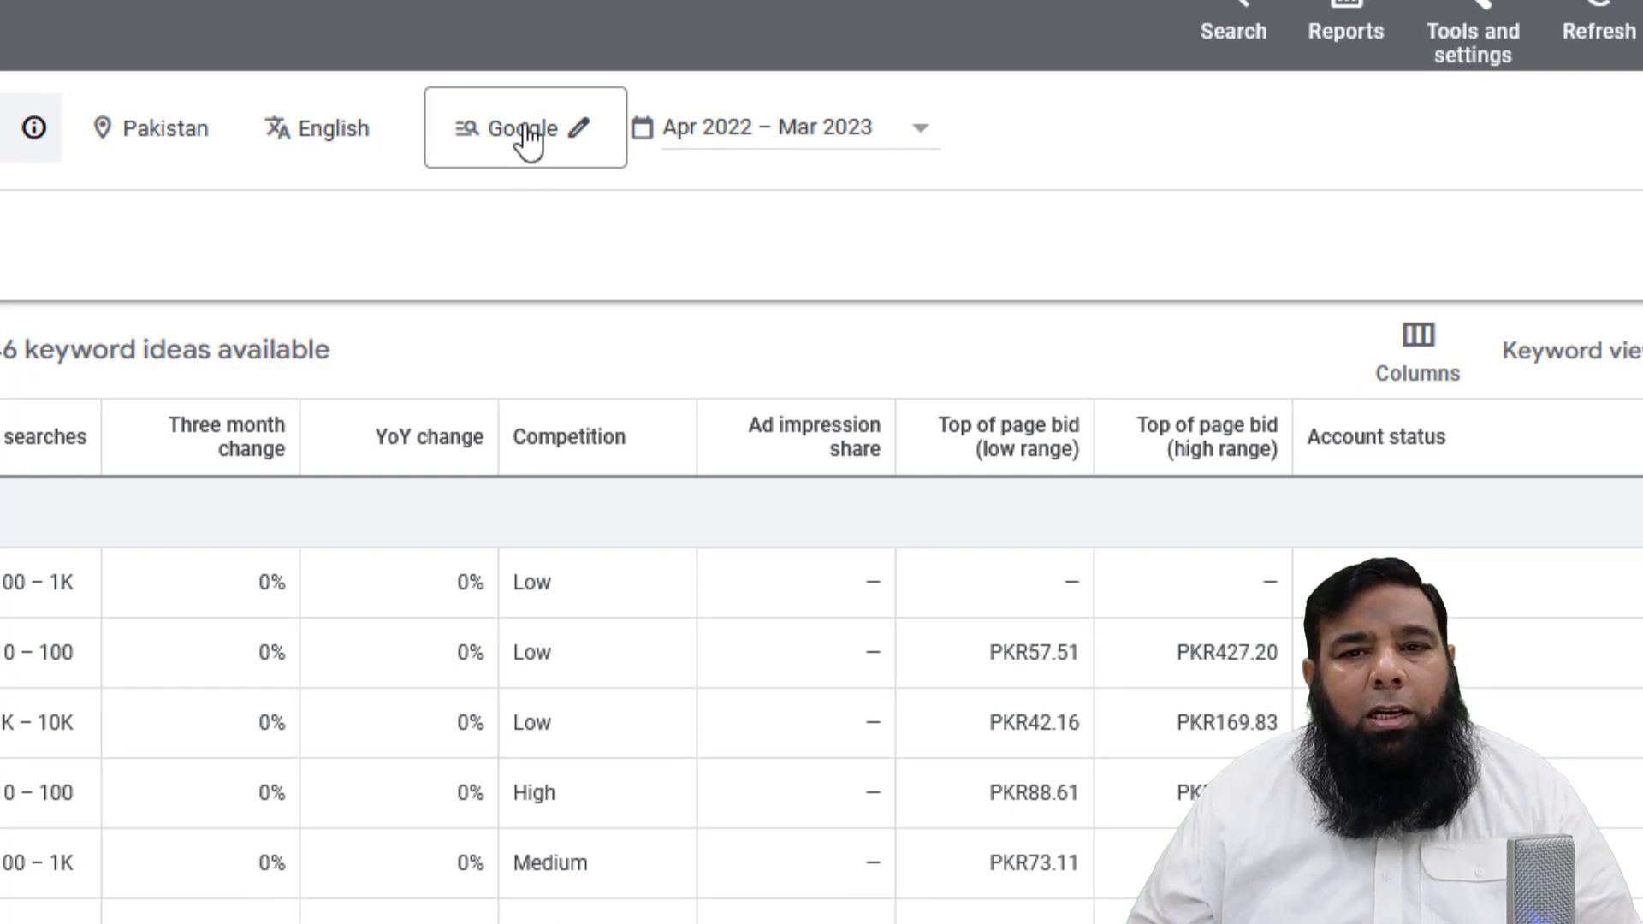
Switch the search network to Google and search partners, and set it back to Google.
click(576, 136)
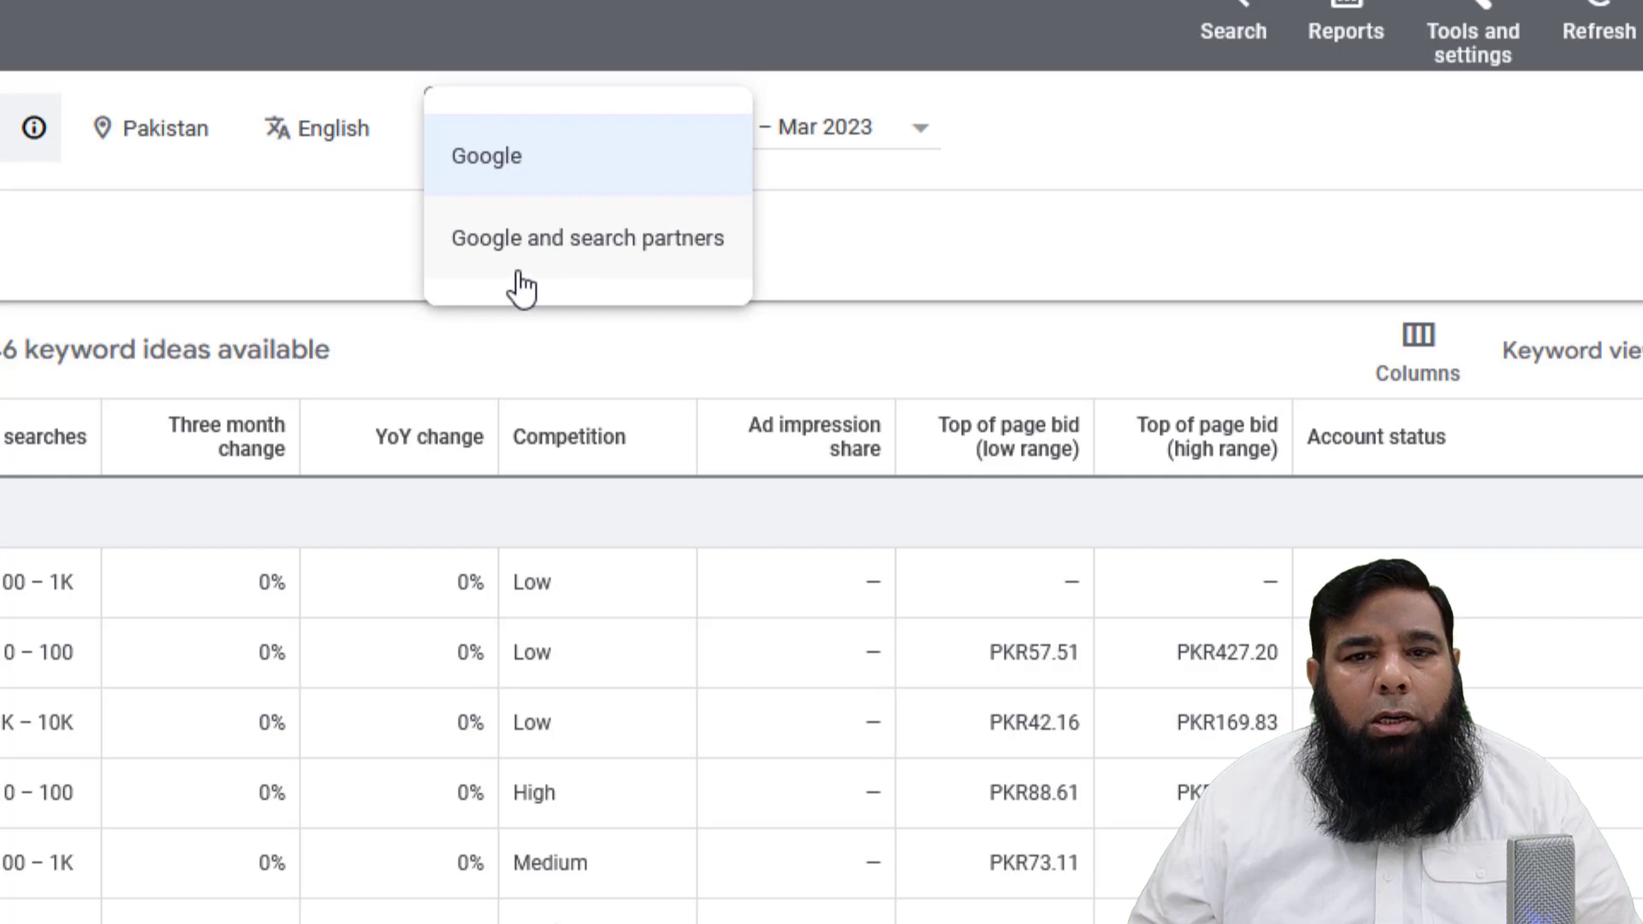
click(673, 259)
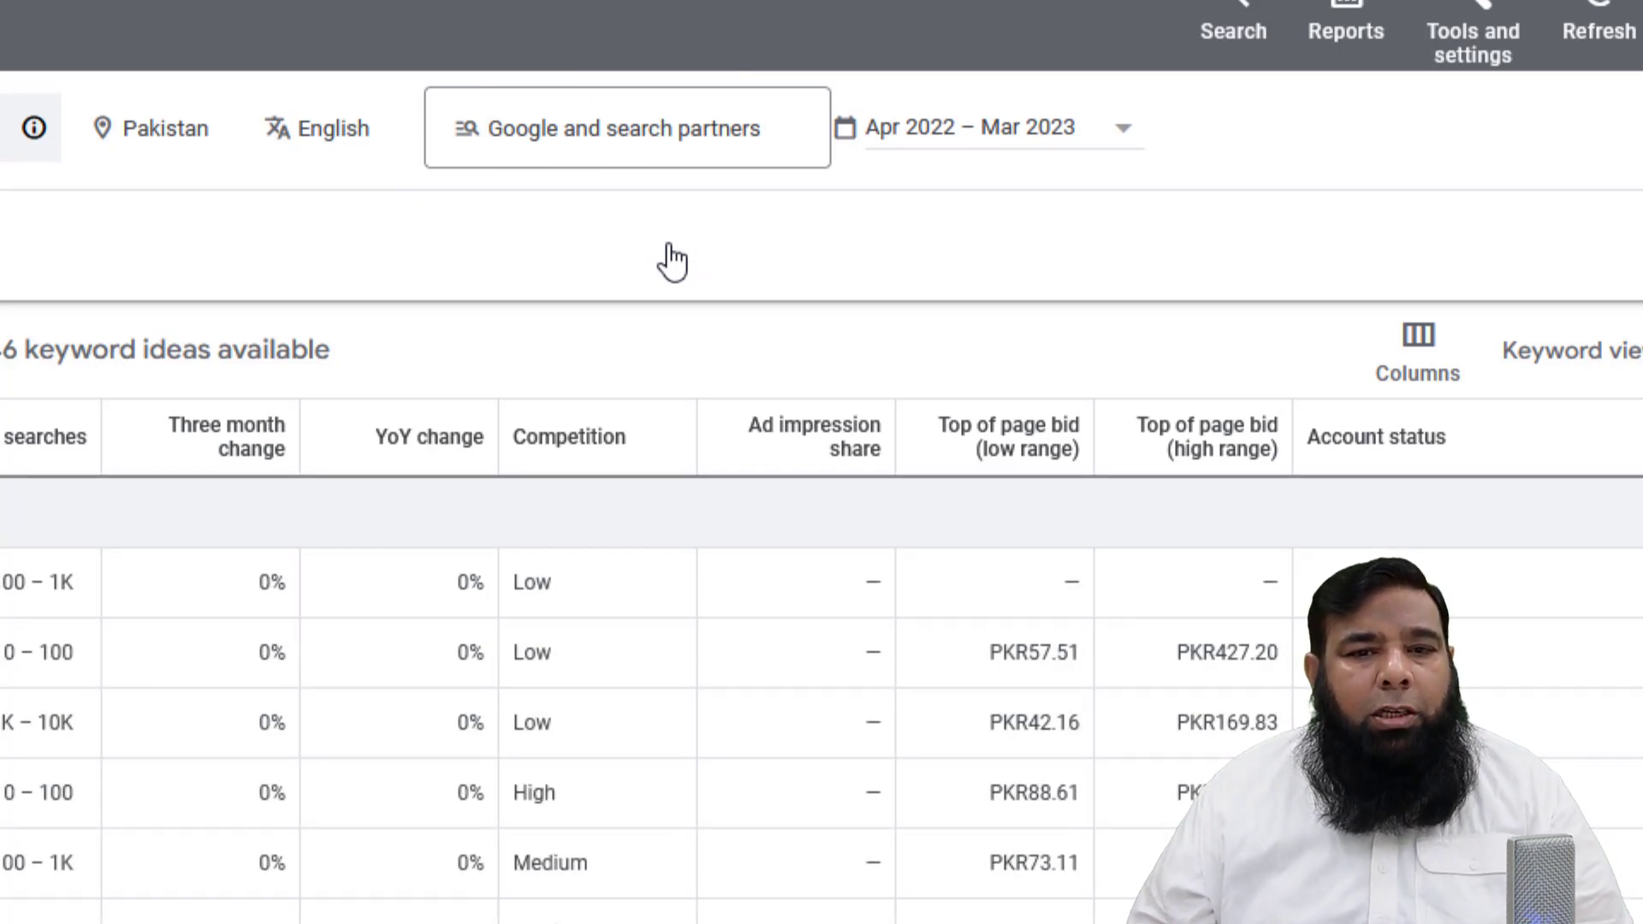
click(646, 154)
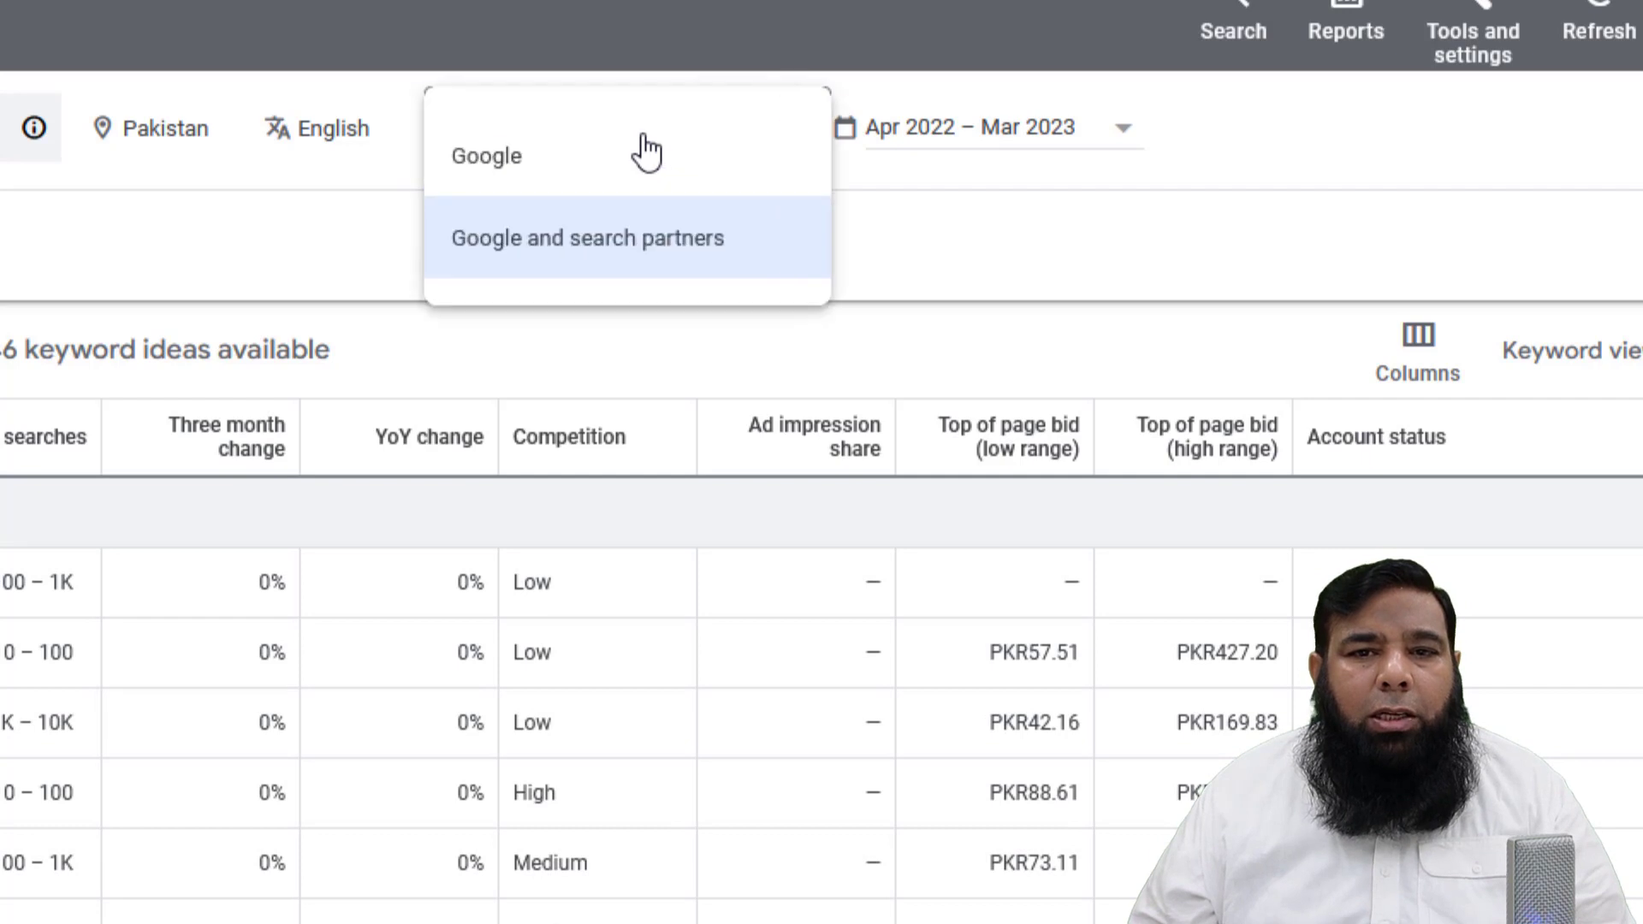
click(521, 182)
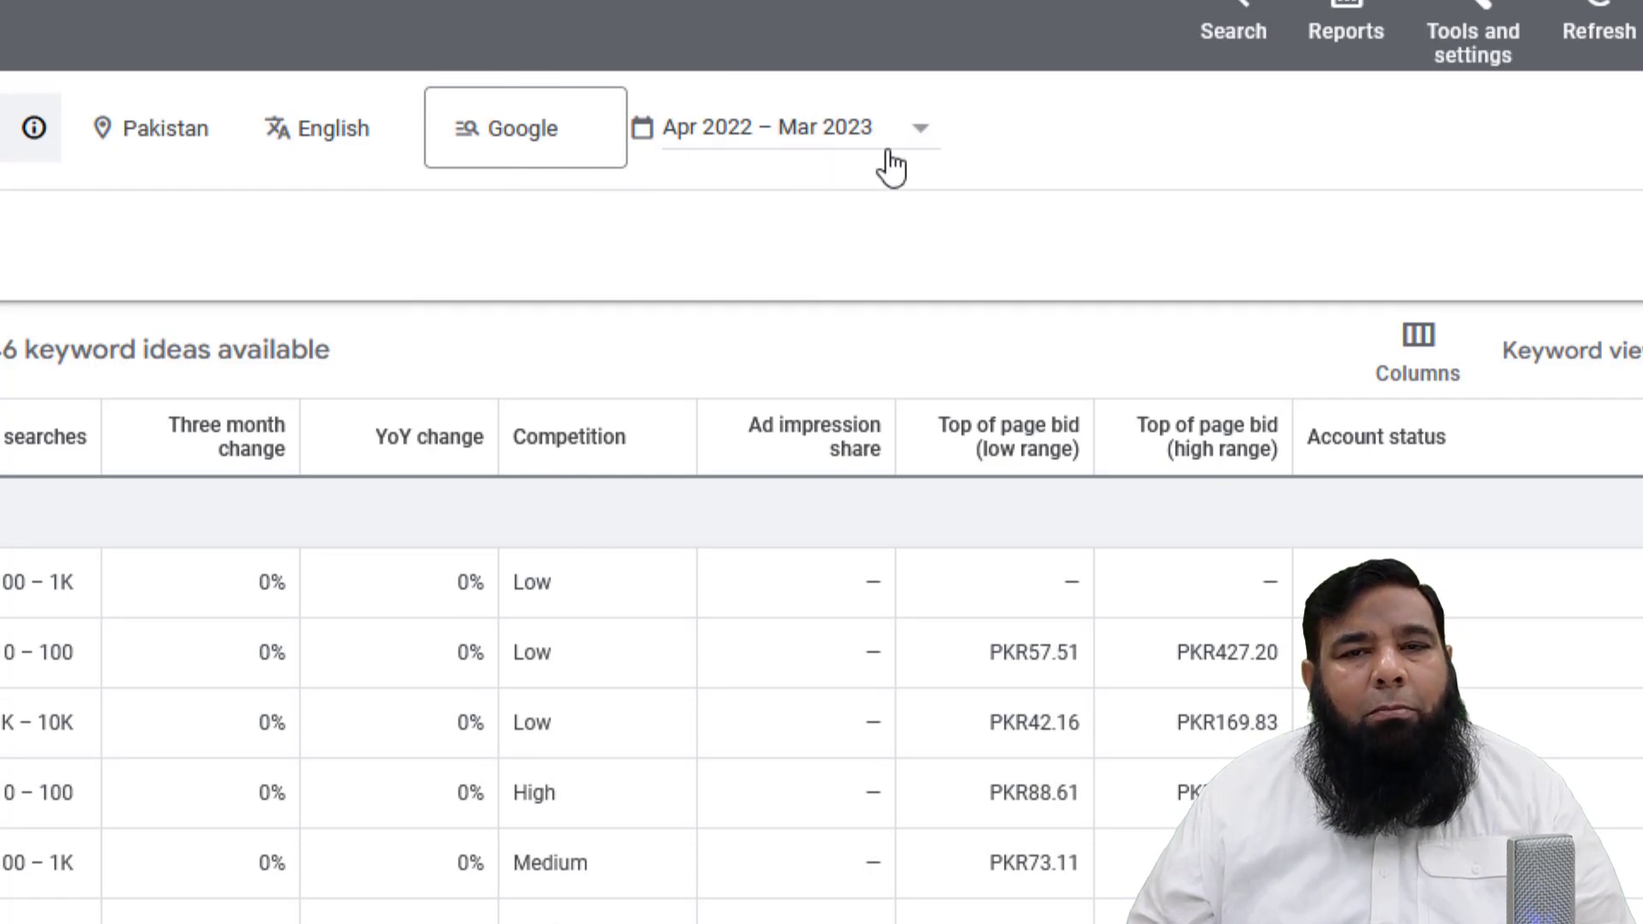
Review the available date range options and browse the list of keyword ideas for the site.
click(923, 144)
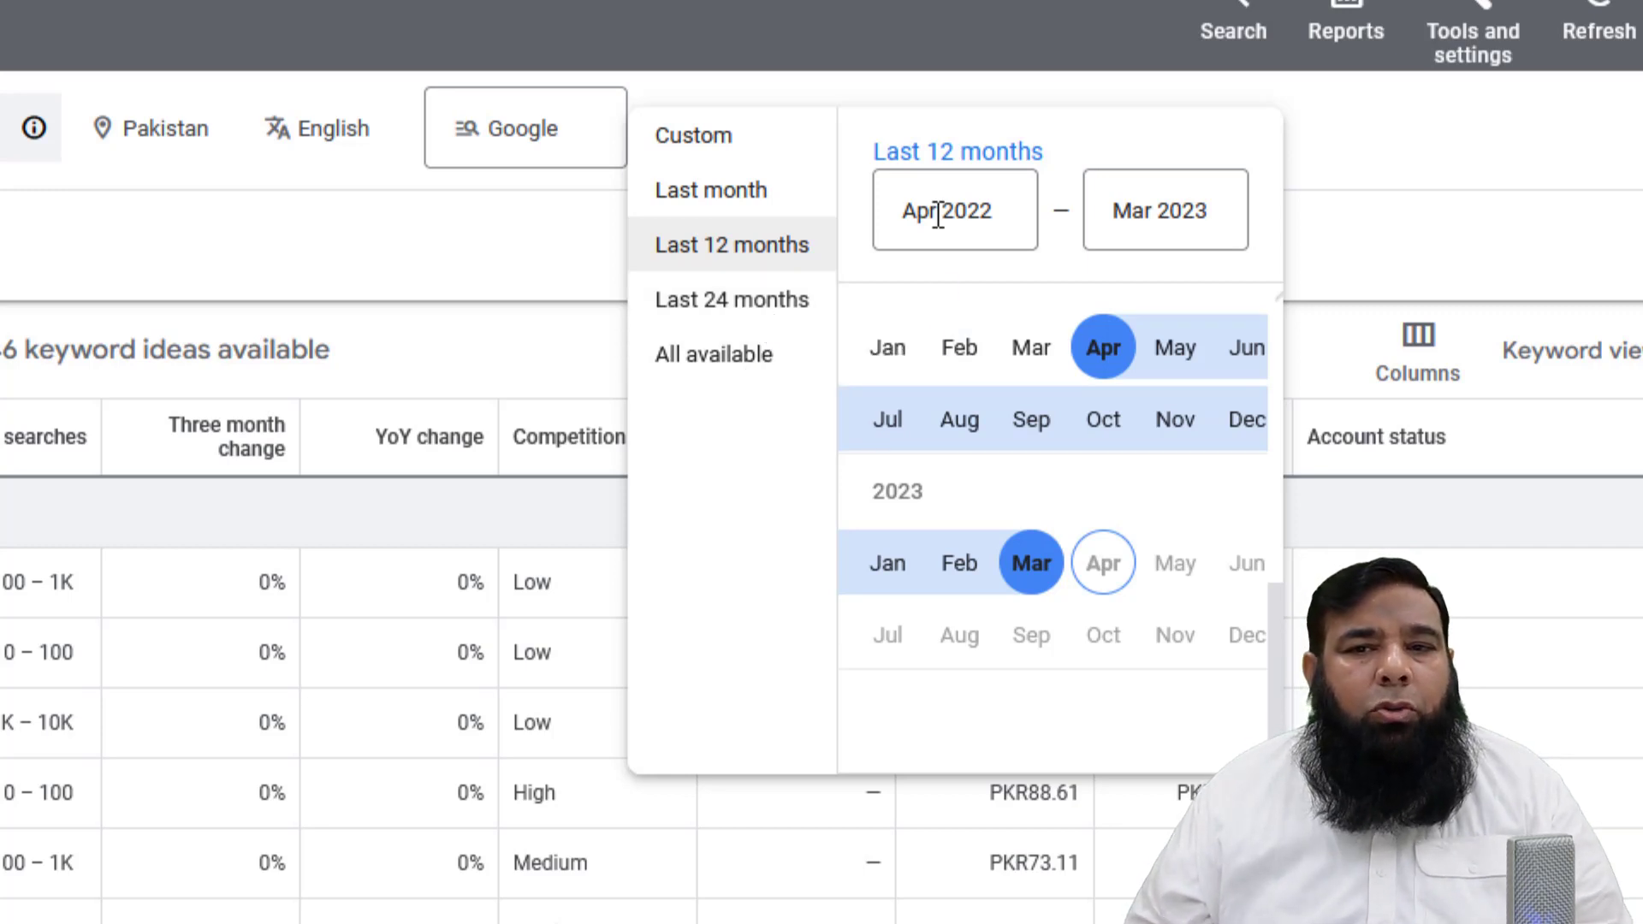
click(505, 233)
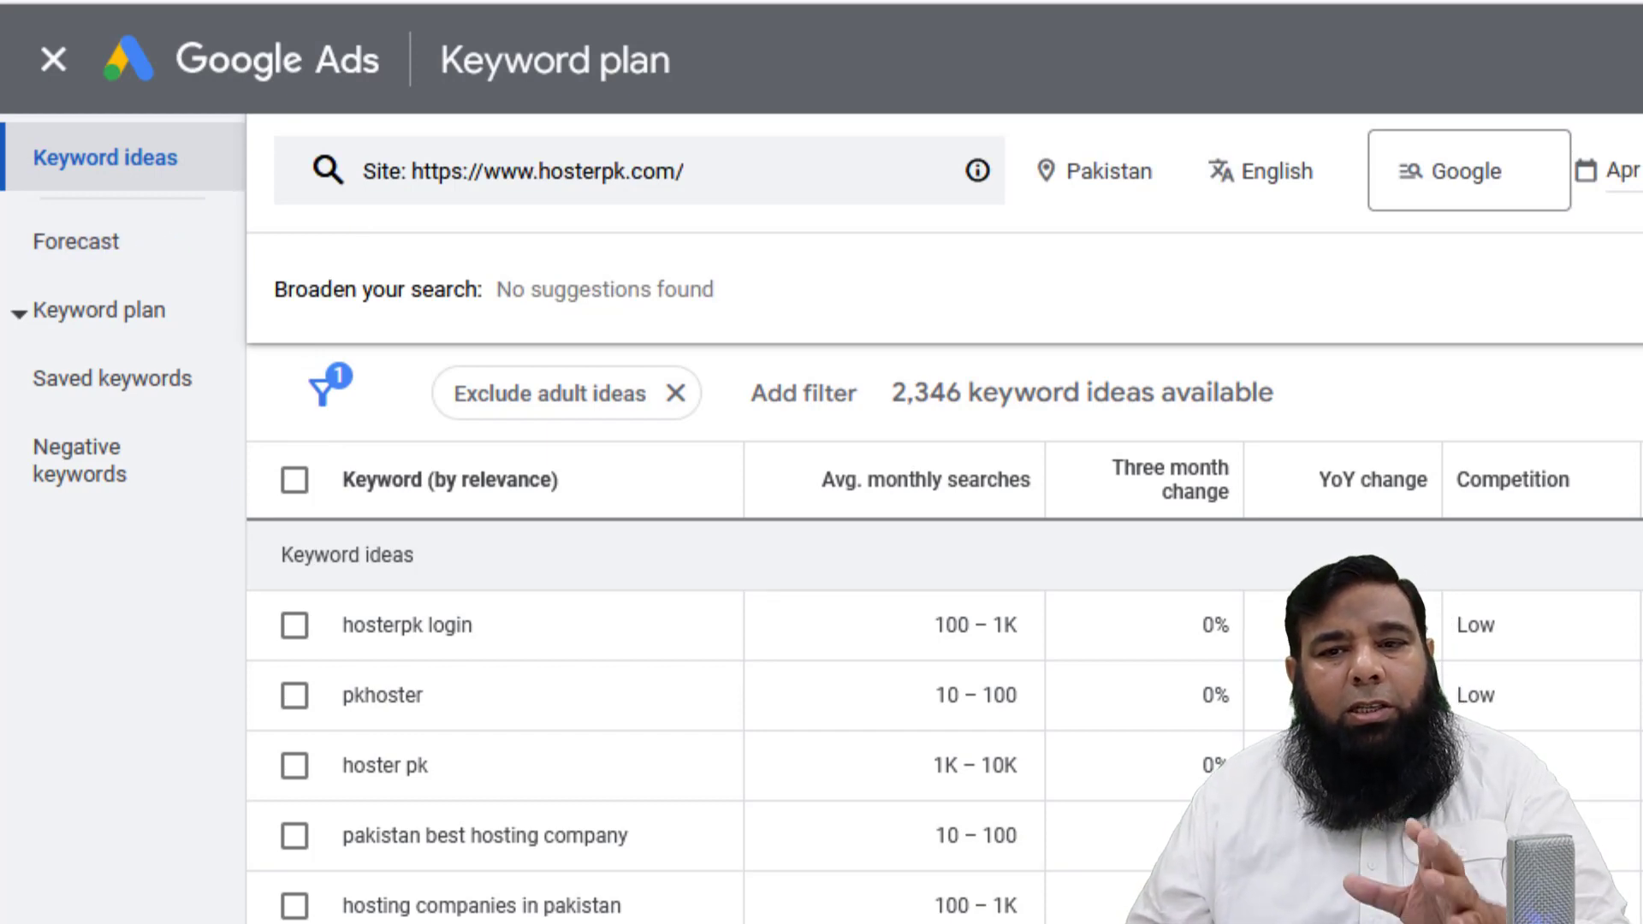
scroll(696, 865, down, 10)
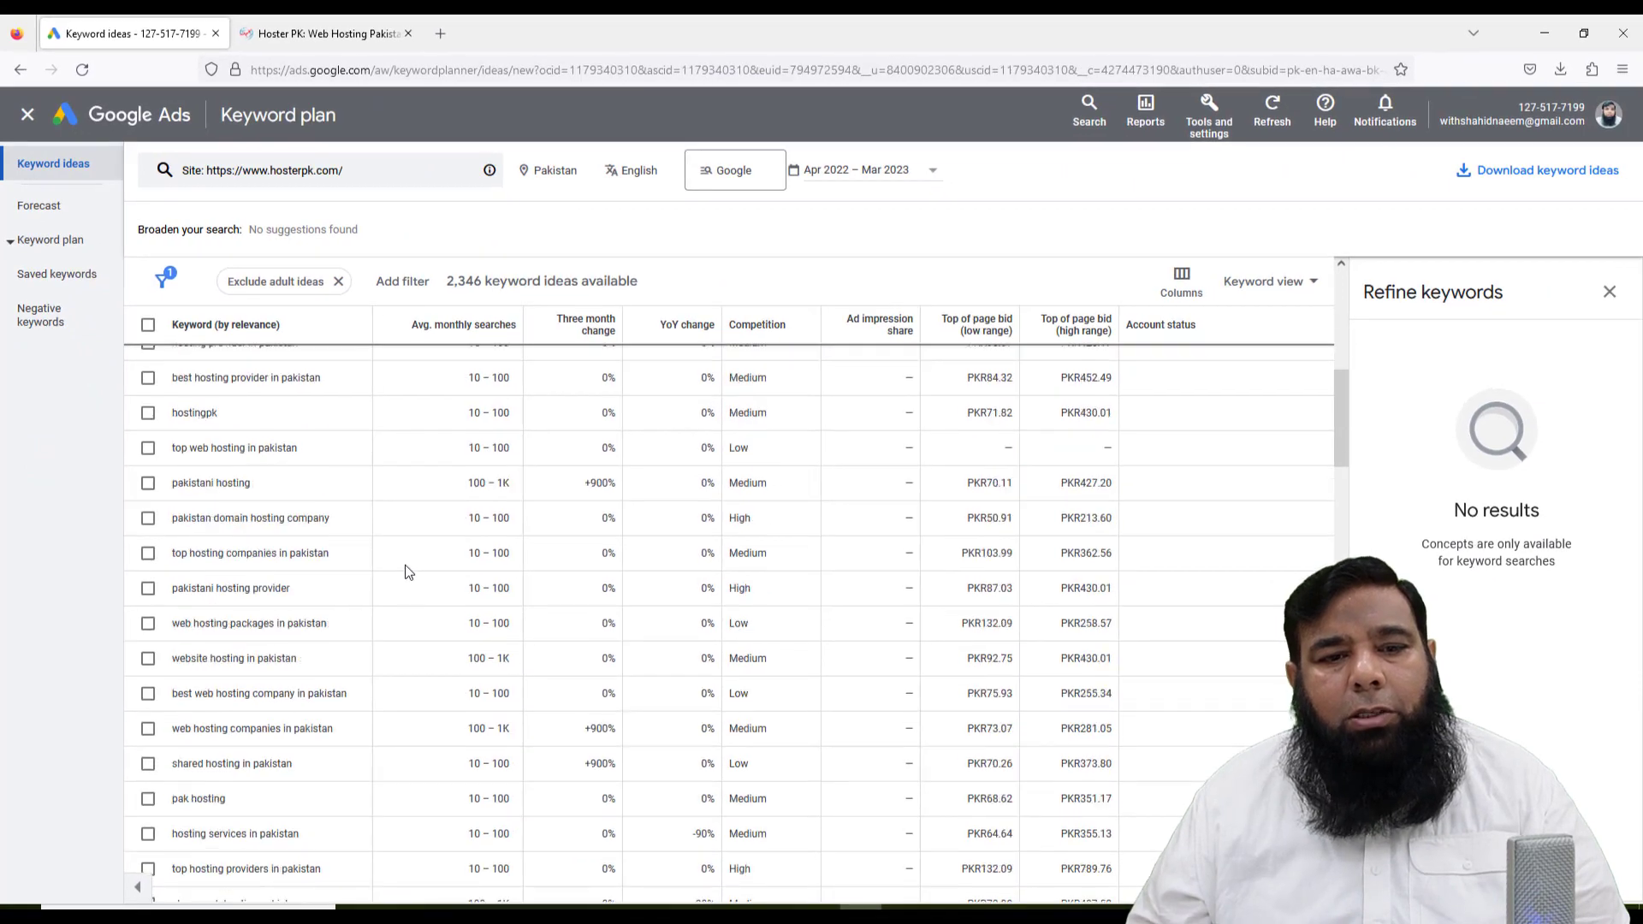
scroll(407, 571, down, 6)
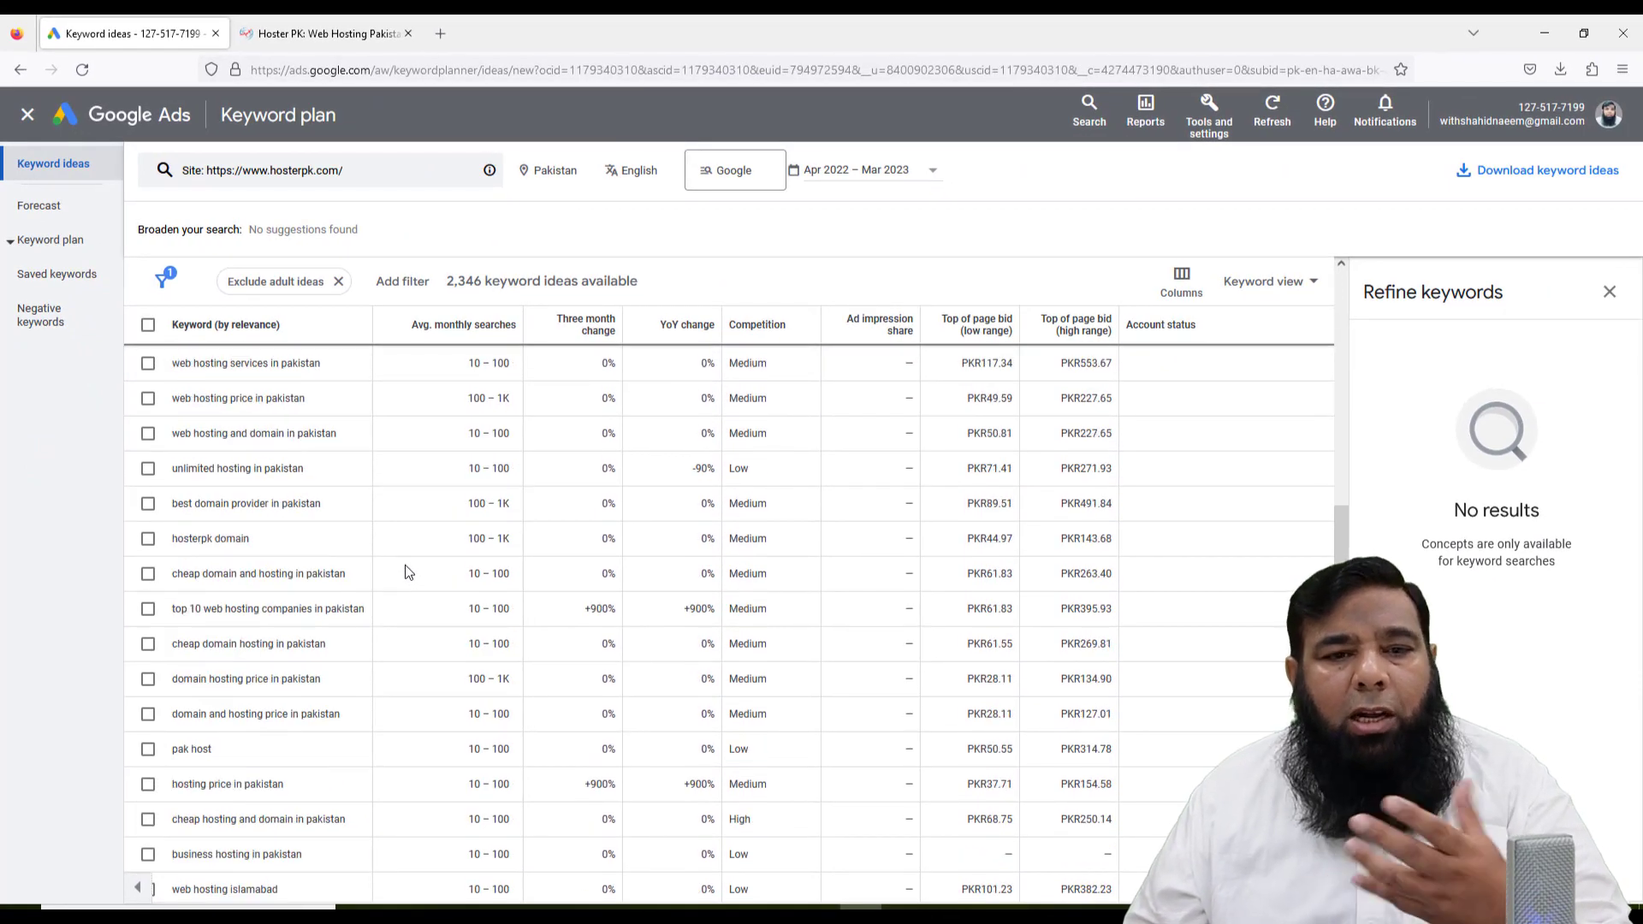
Select keywords pakistan best hosting company, hosting companies in pakistan, best hosting in pakistan, pakistan hosting providers, pakistani web hosting and top web hosting companies in pakistan.
scroll(406, 571, down, 10)
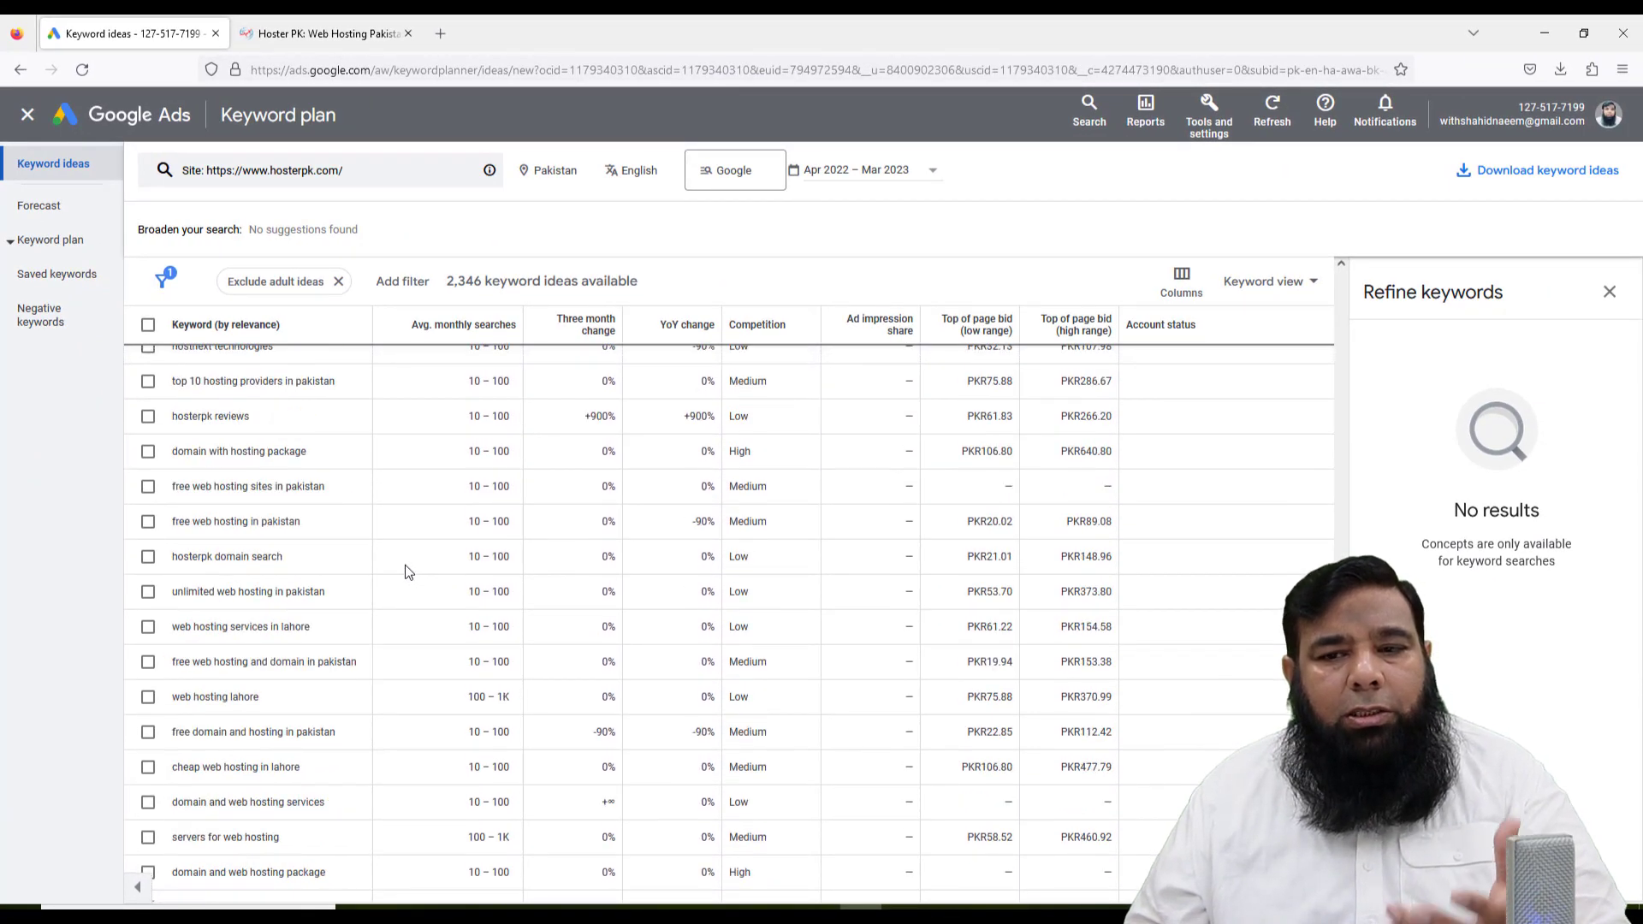
scroll(405, 572, down, 6)
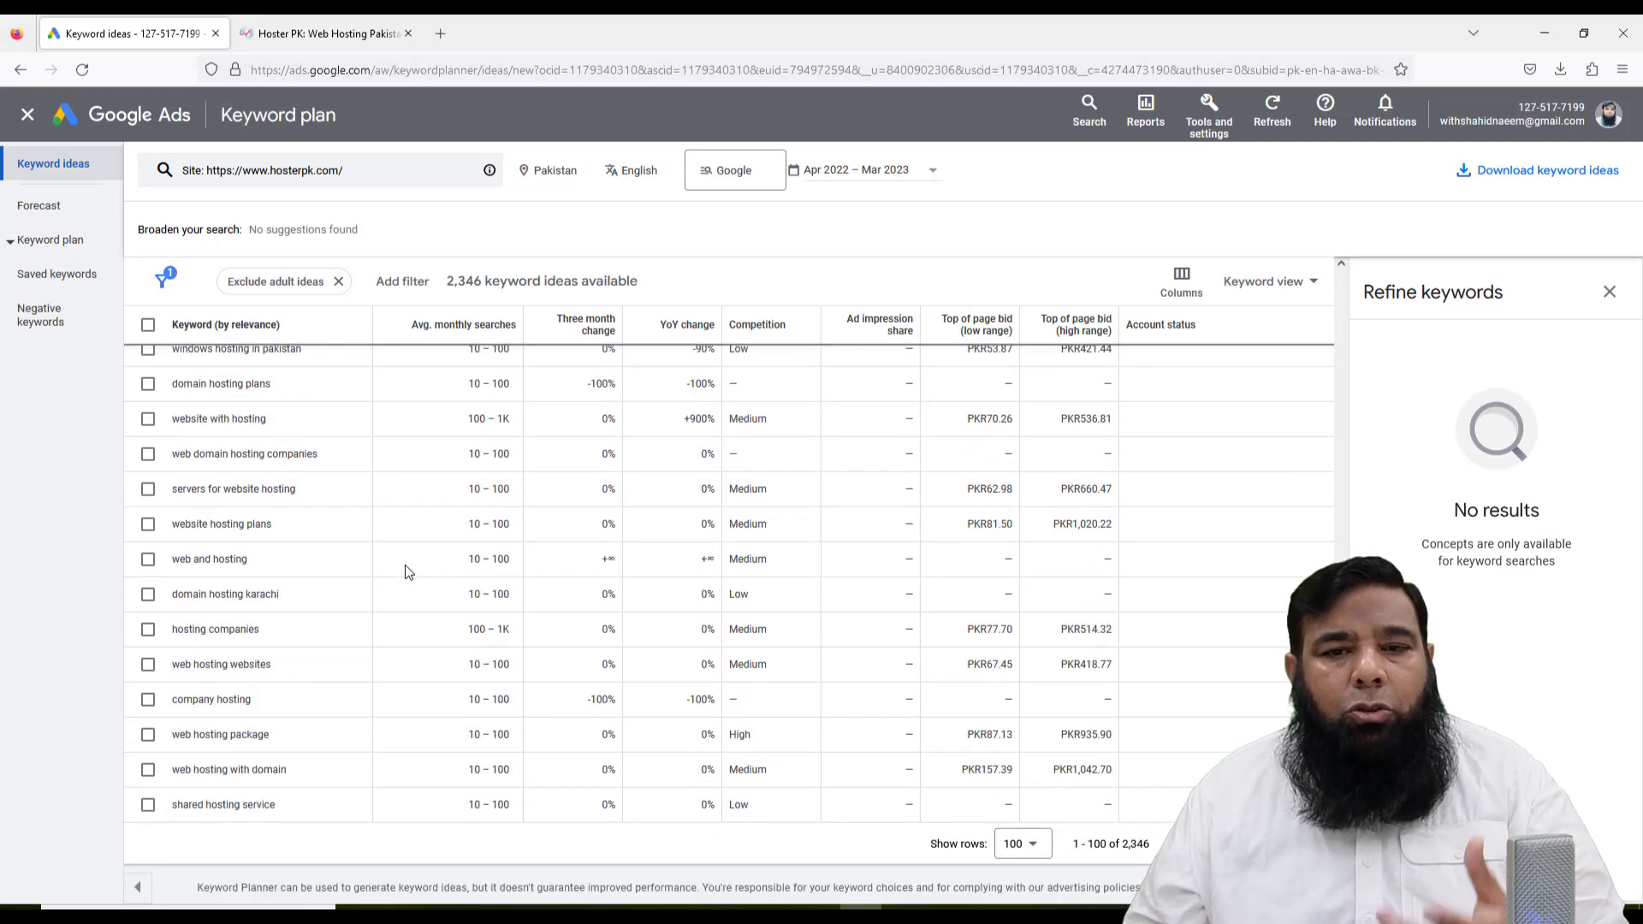
scroll(406, 572, up, 10)
scroll(405, 570, up, 6)
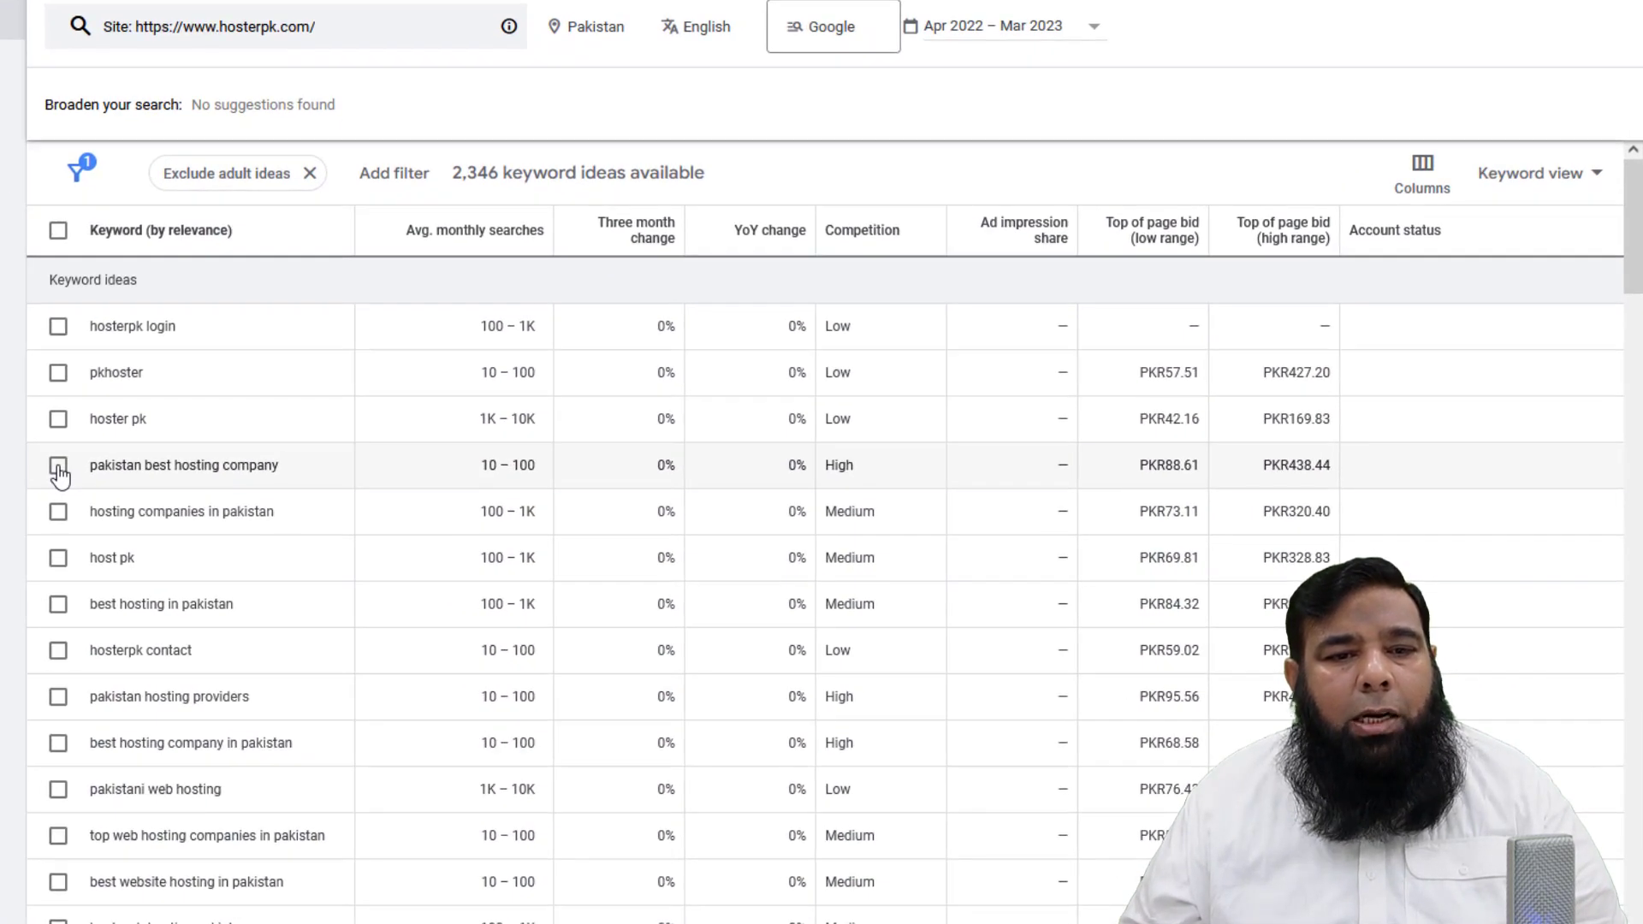
click(58, 465)
click(57, 513)
click(57, 606)
click(57, 698)
click(58, 792)
click(57, 837)
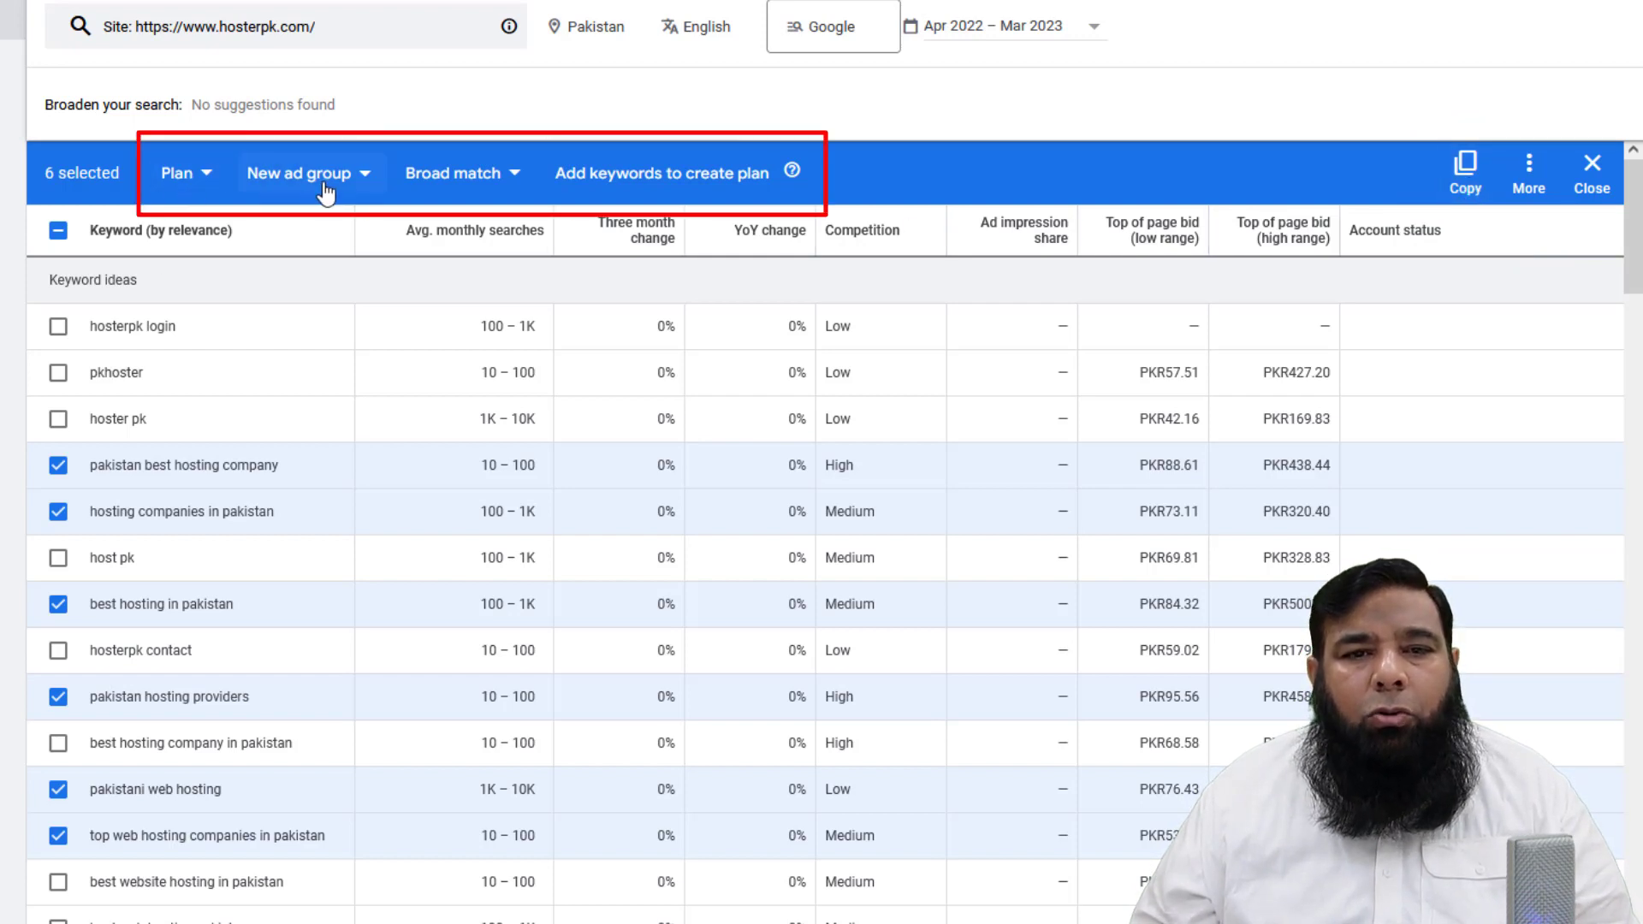
Review the match type options available for the selected keywords and leave them at broad match.
click(466, 176)
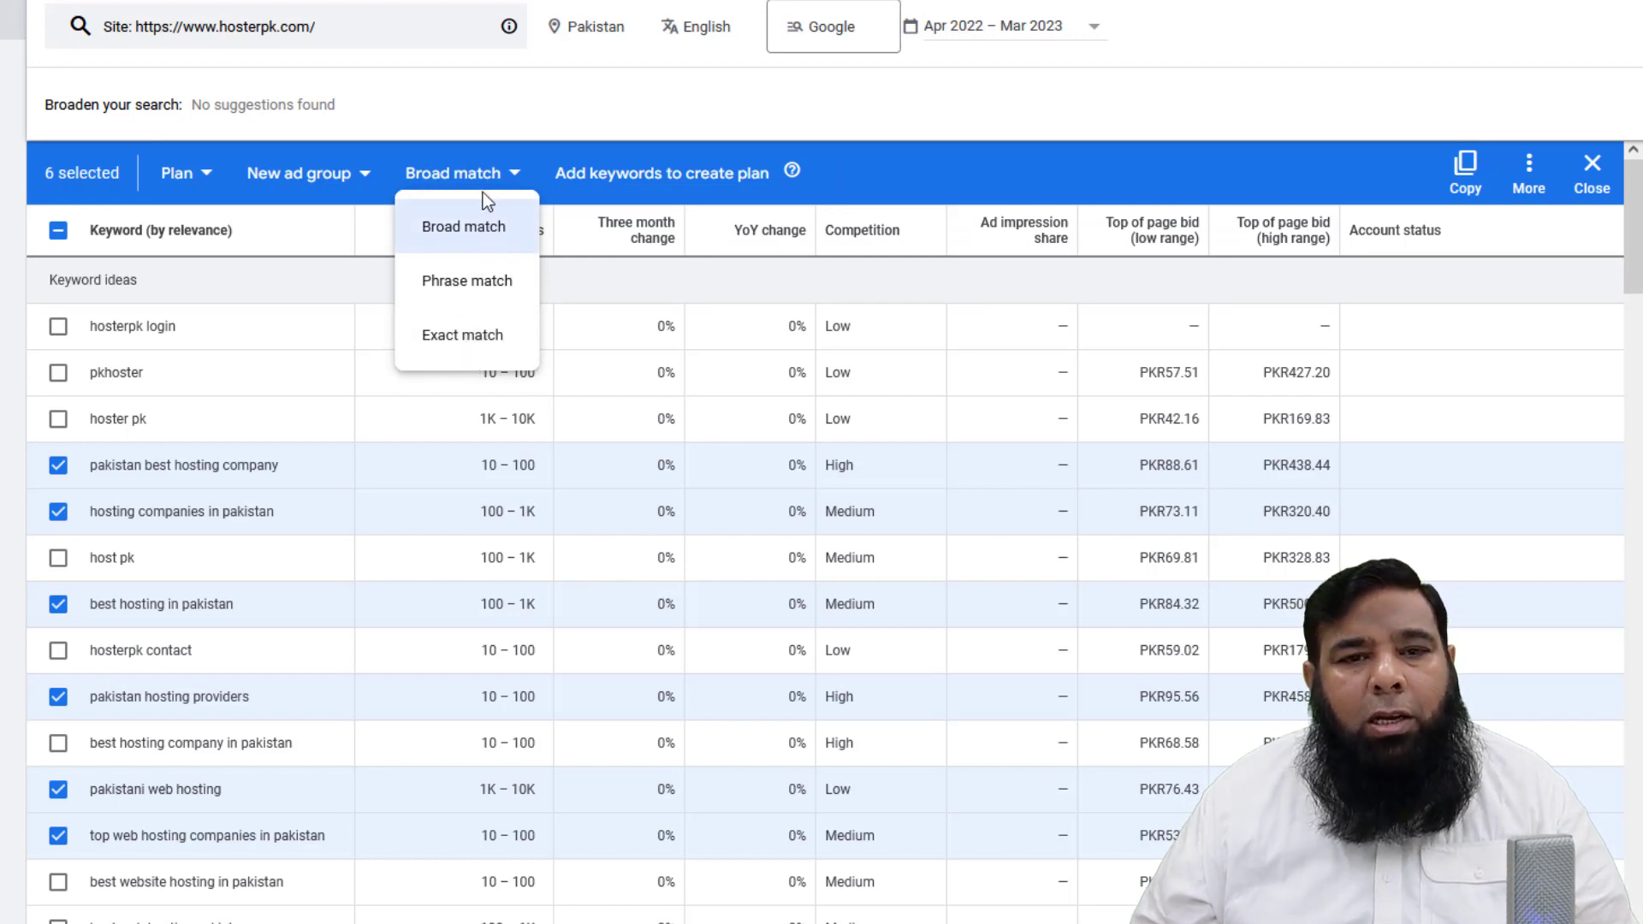
click(492, 137)
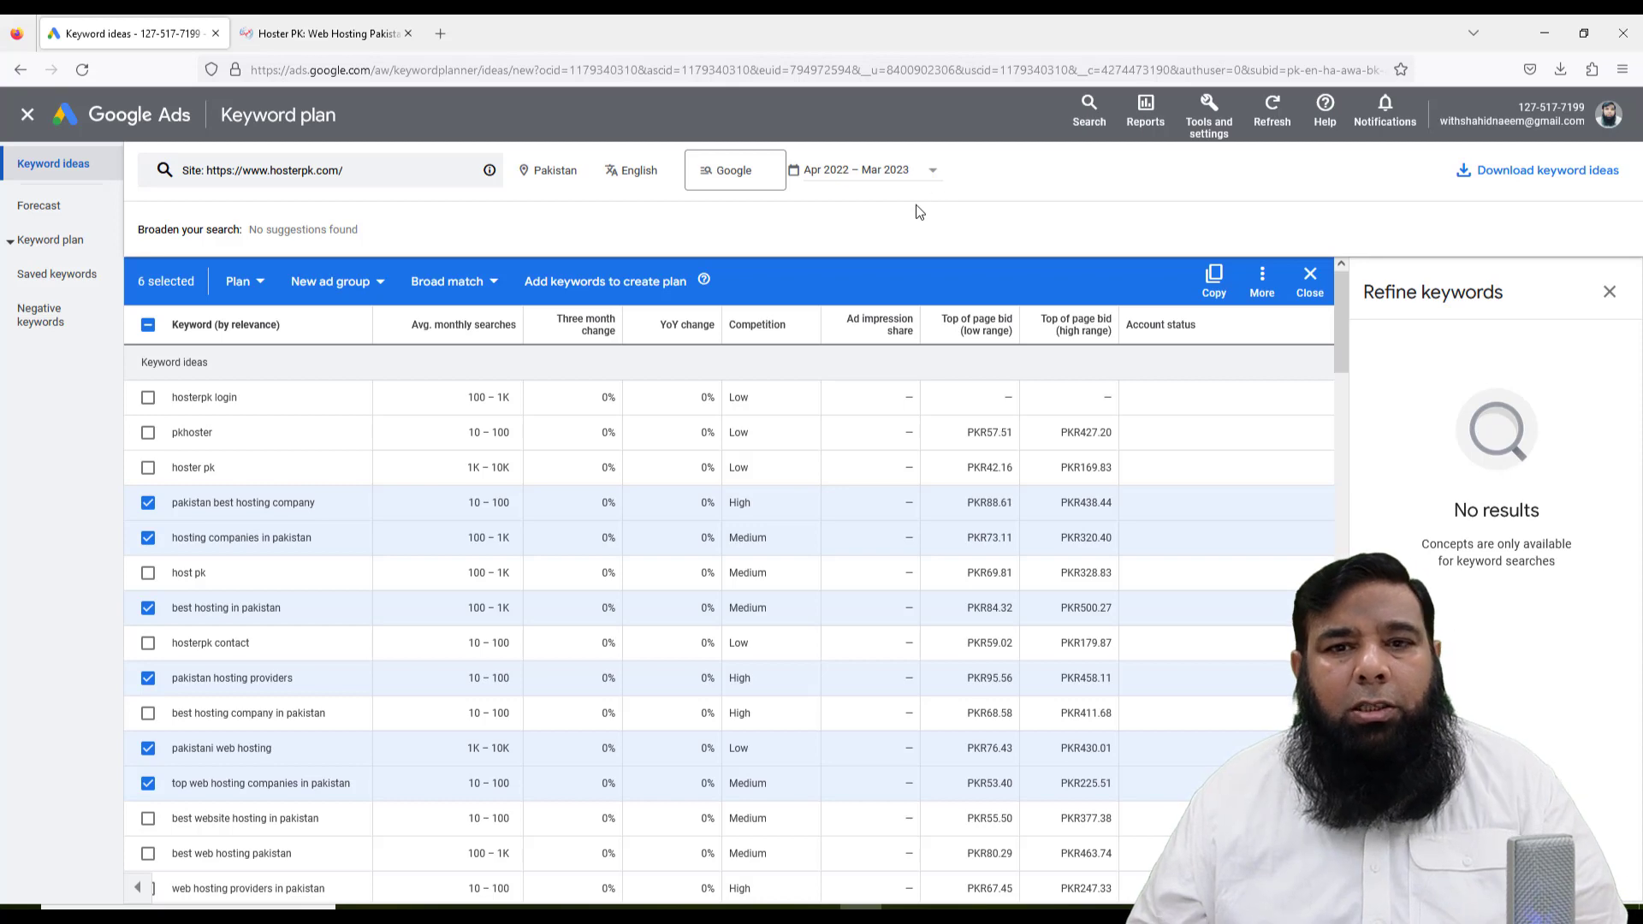
Leave the current keyword plan, reopen Keyword Planner and start discovering new keywords.
click(130, 108)
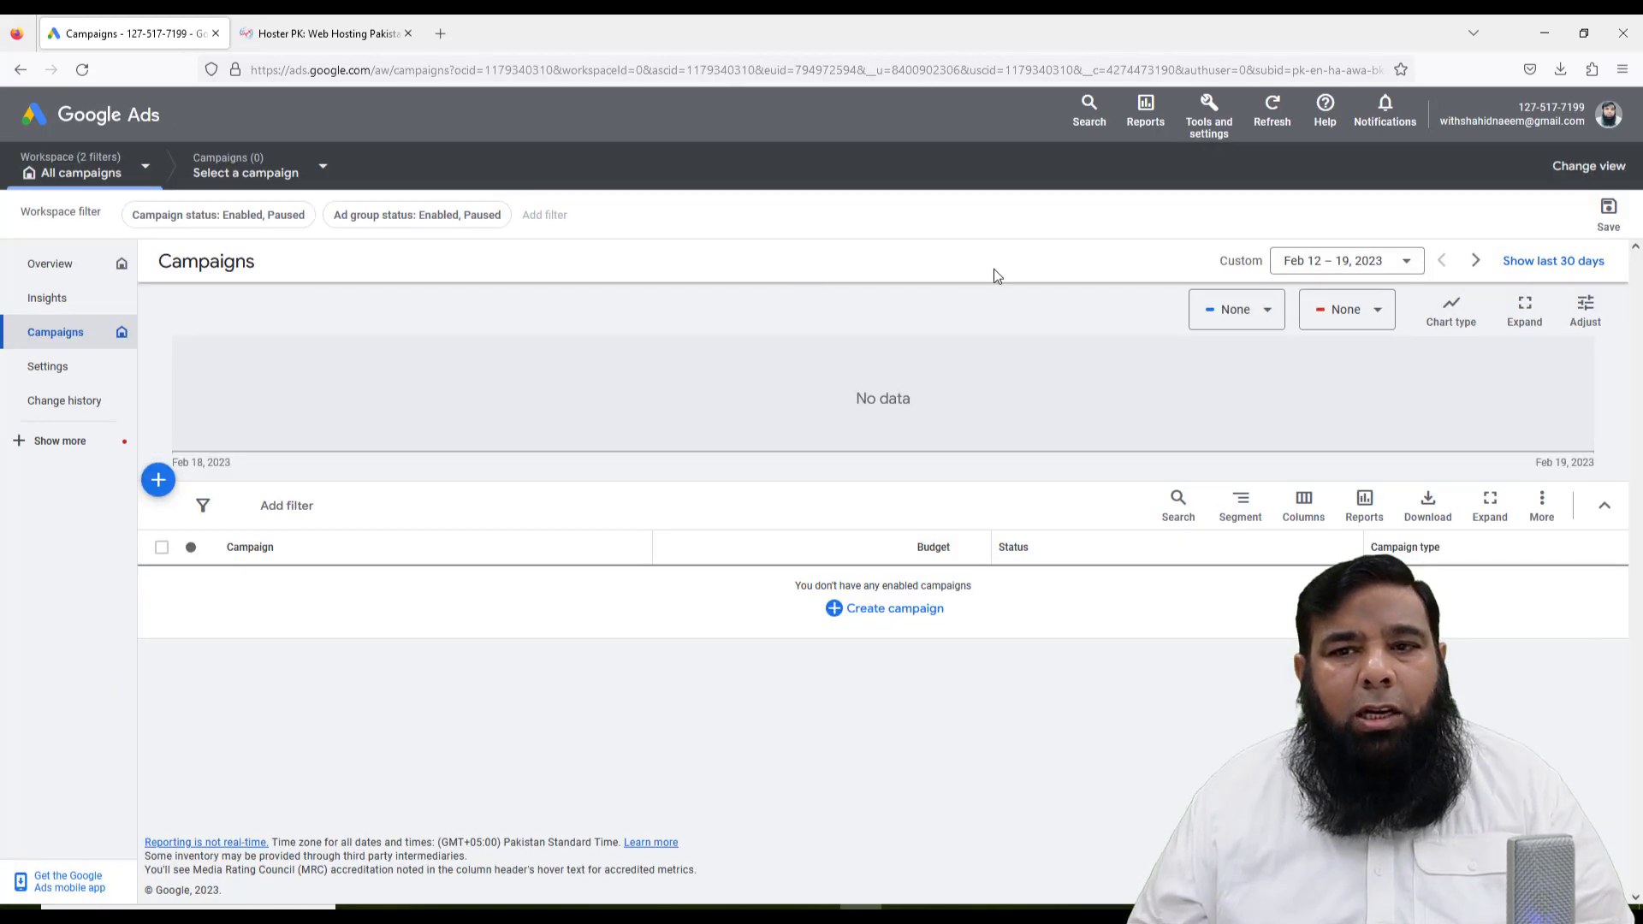
click(1222, 137)
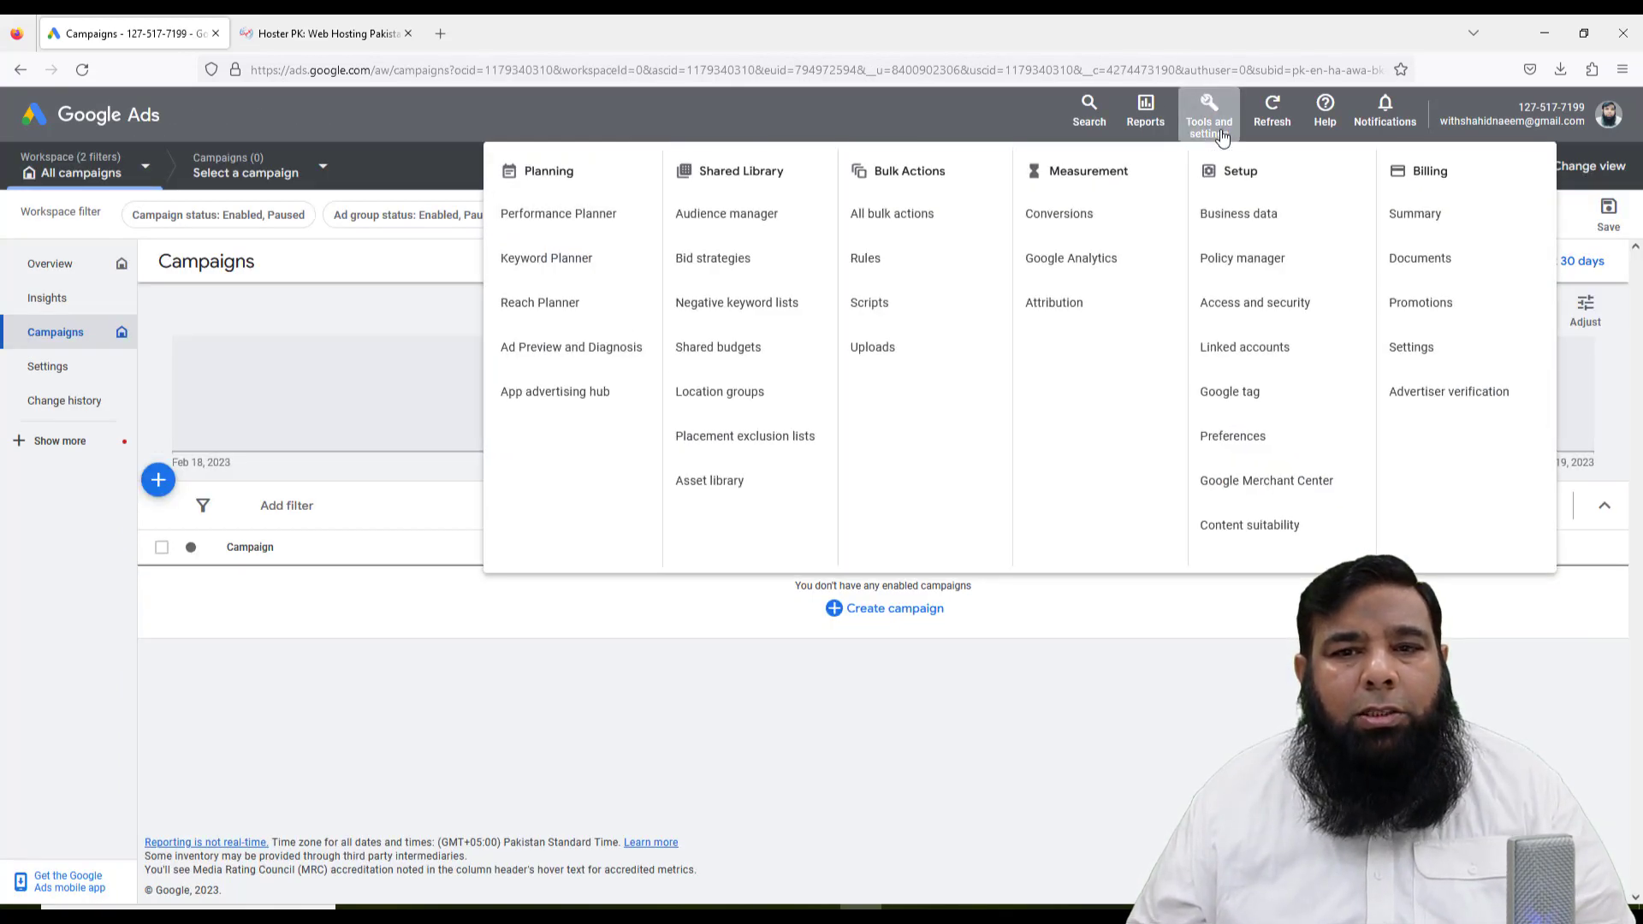
click(567, 273)
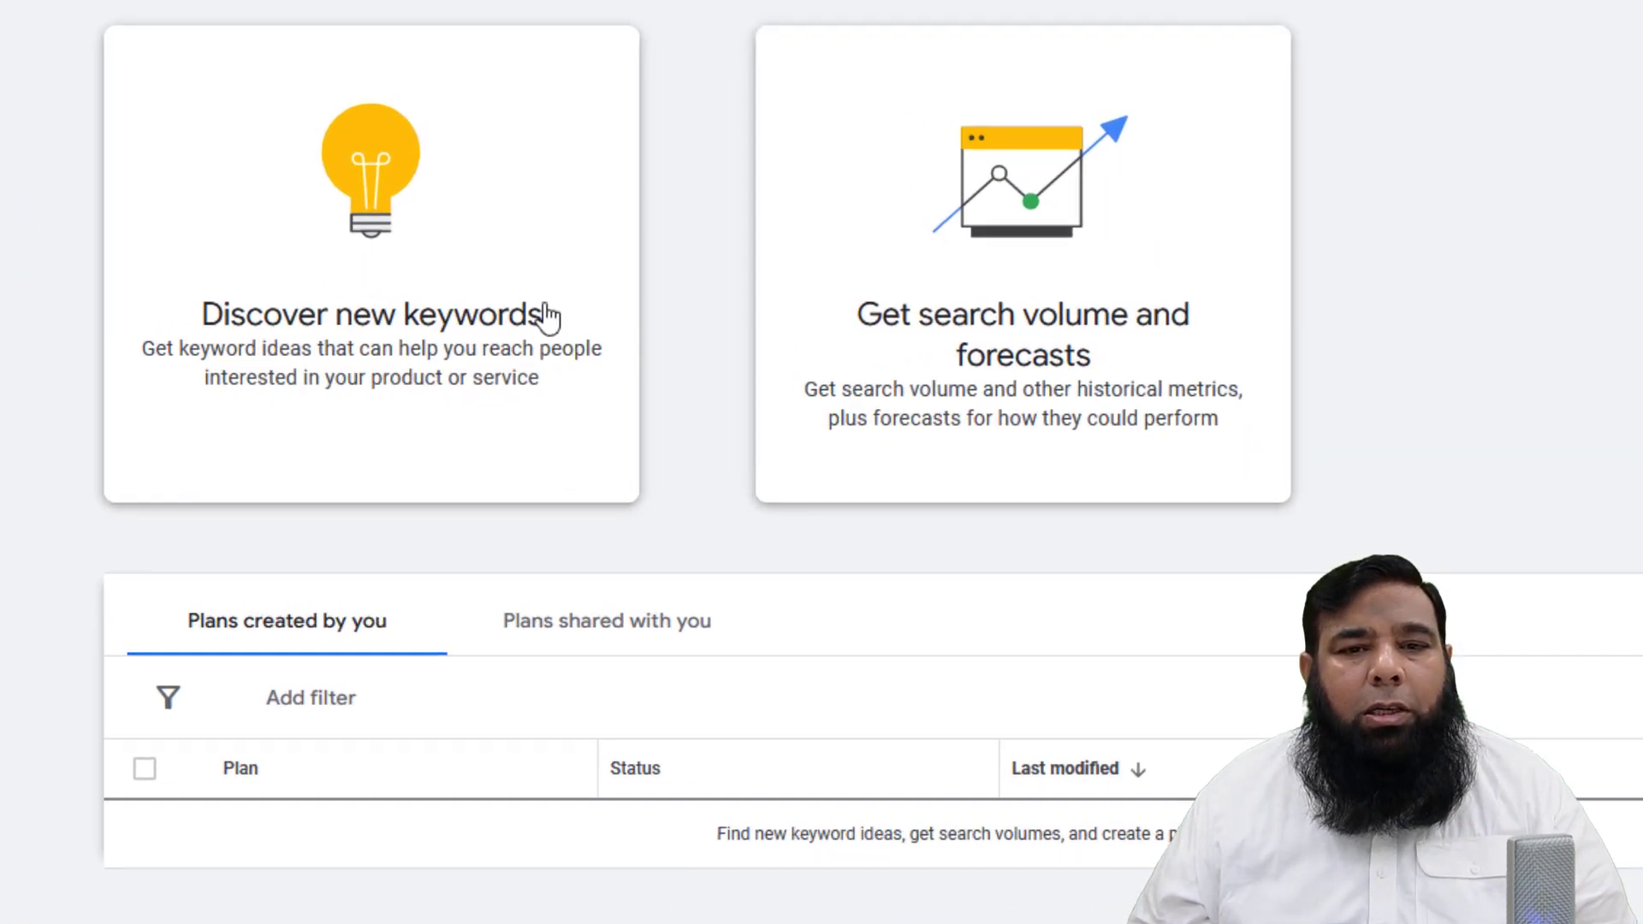
click(548, 316)
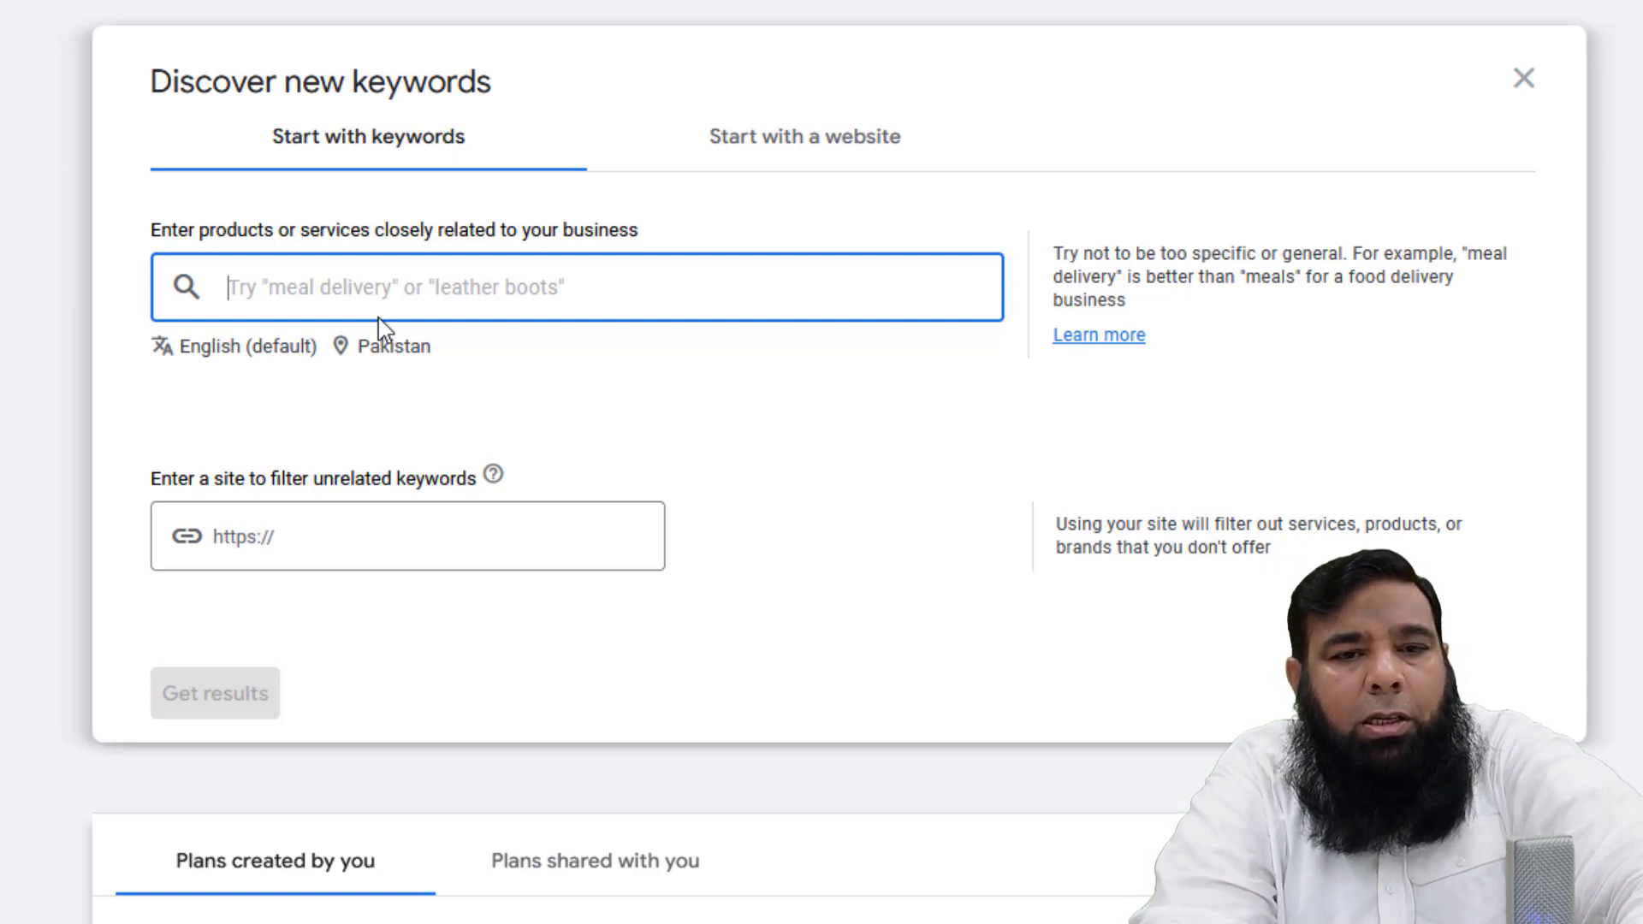
Get keyword ideas for the terms photoshop, illustrator and digital marketing.
text(photoshop)
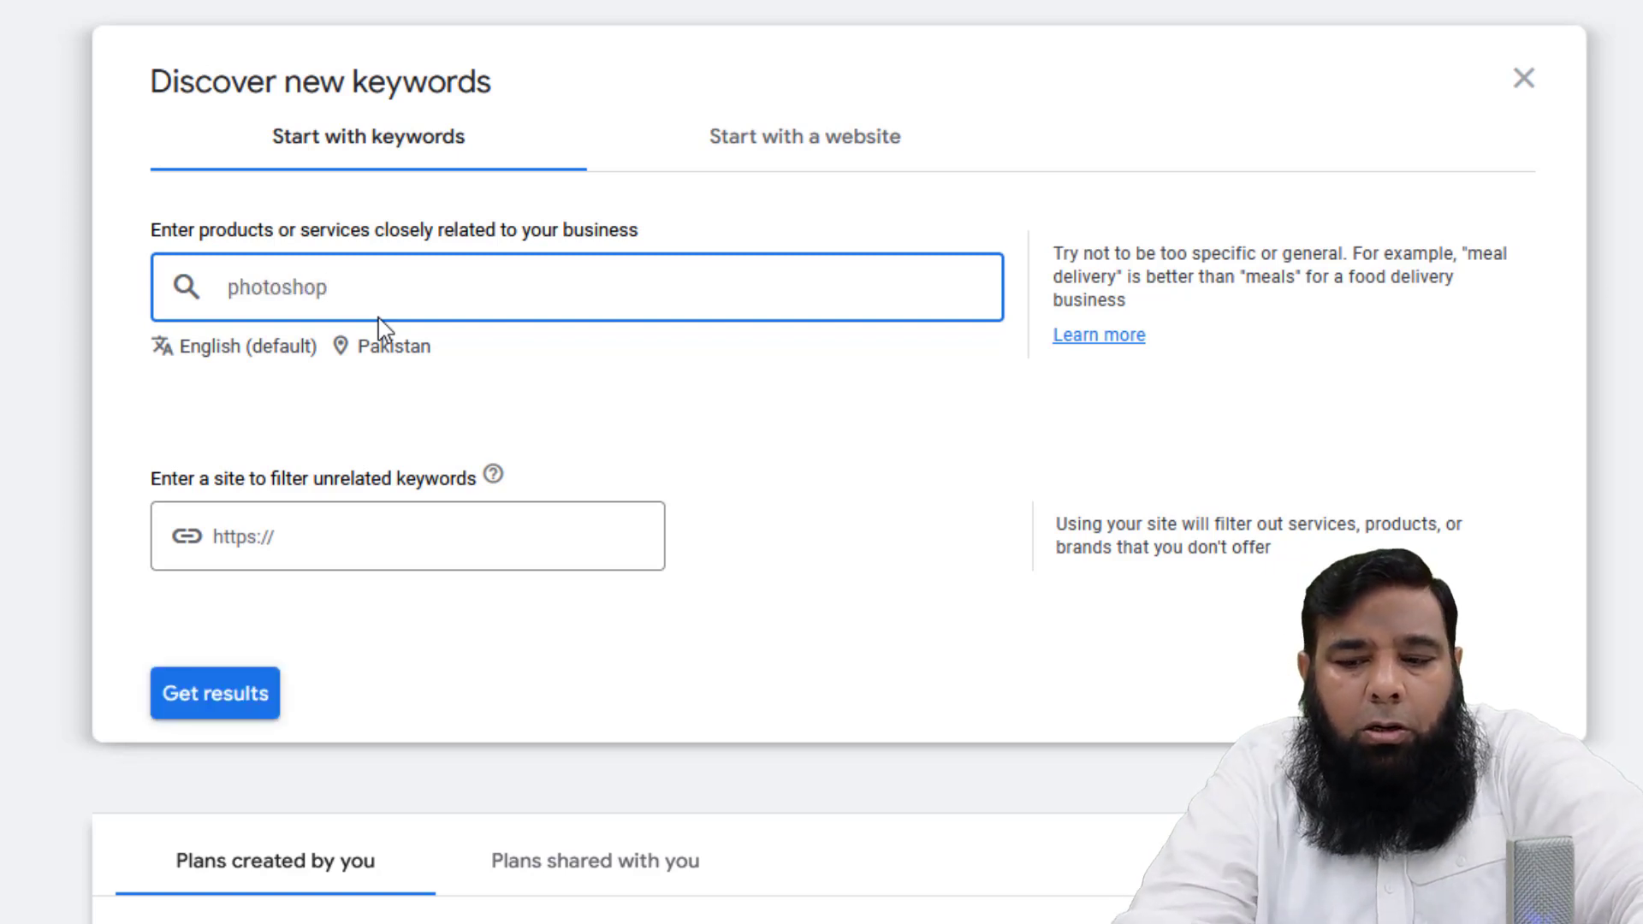
key(Return)
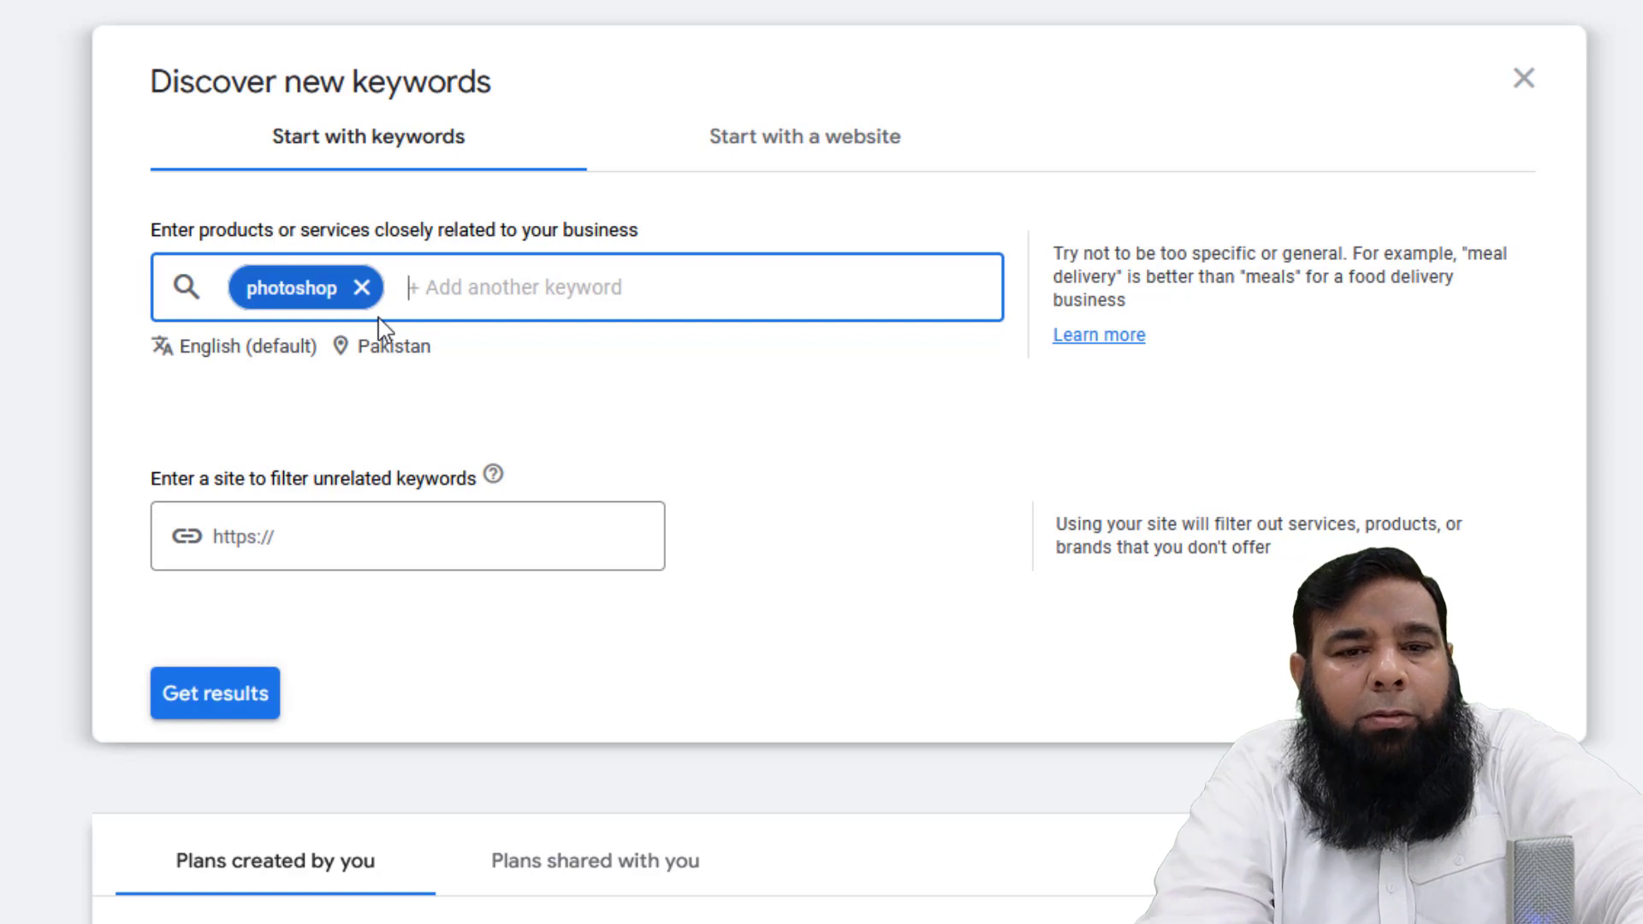
text(illustrator)
key(Return)
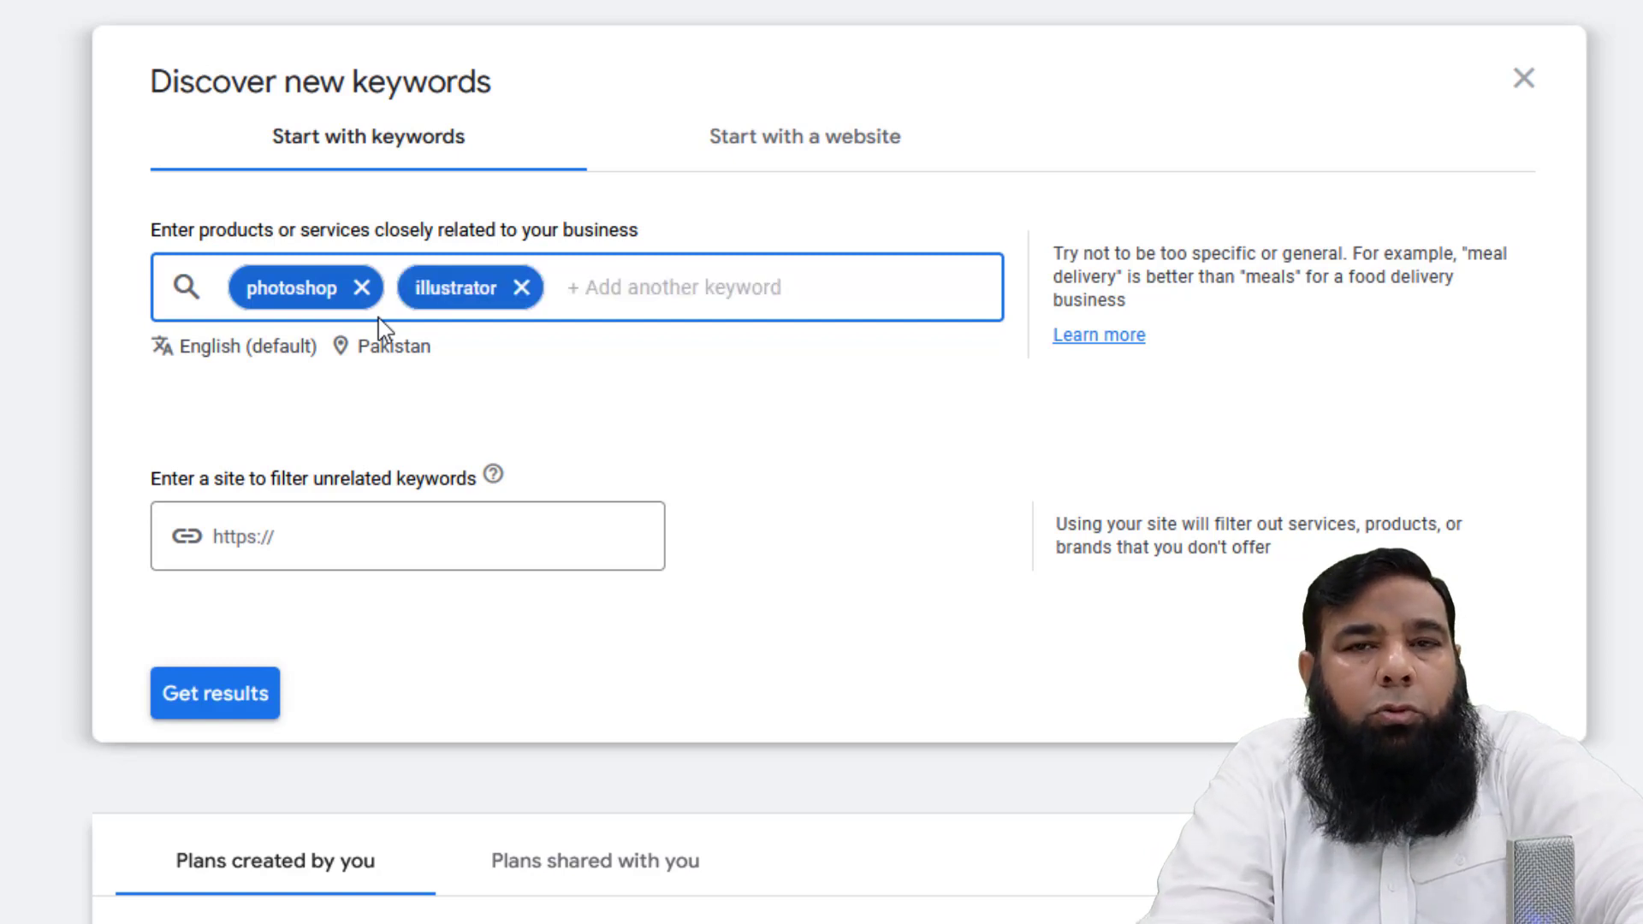
text(digital marketing)
key(Return)
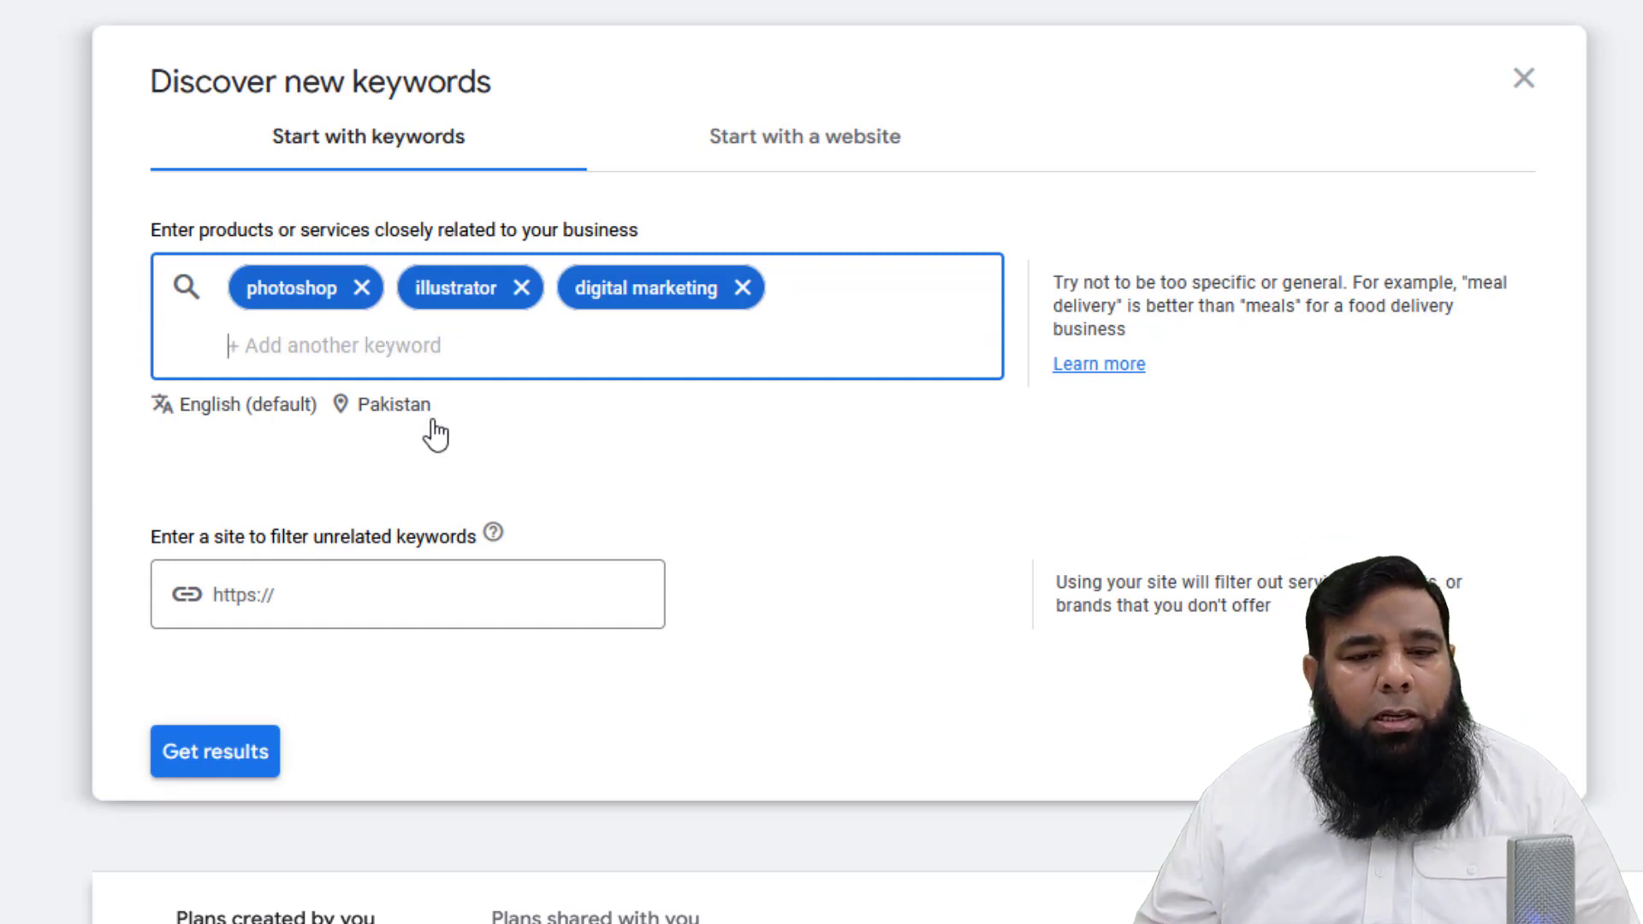
click(230, 769)
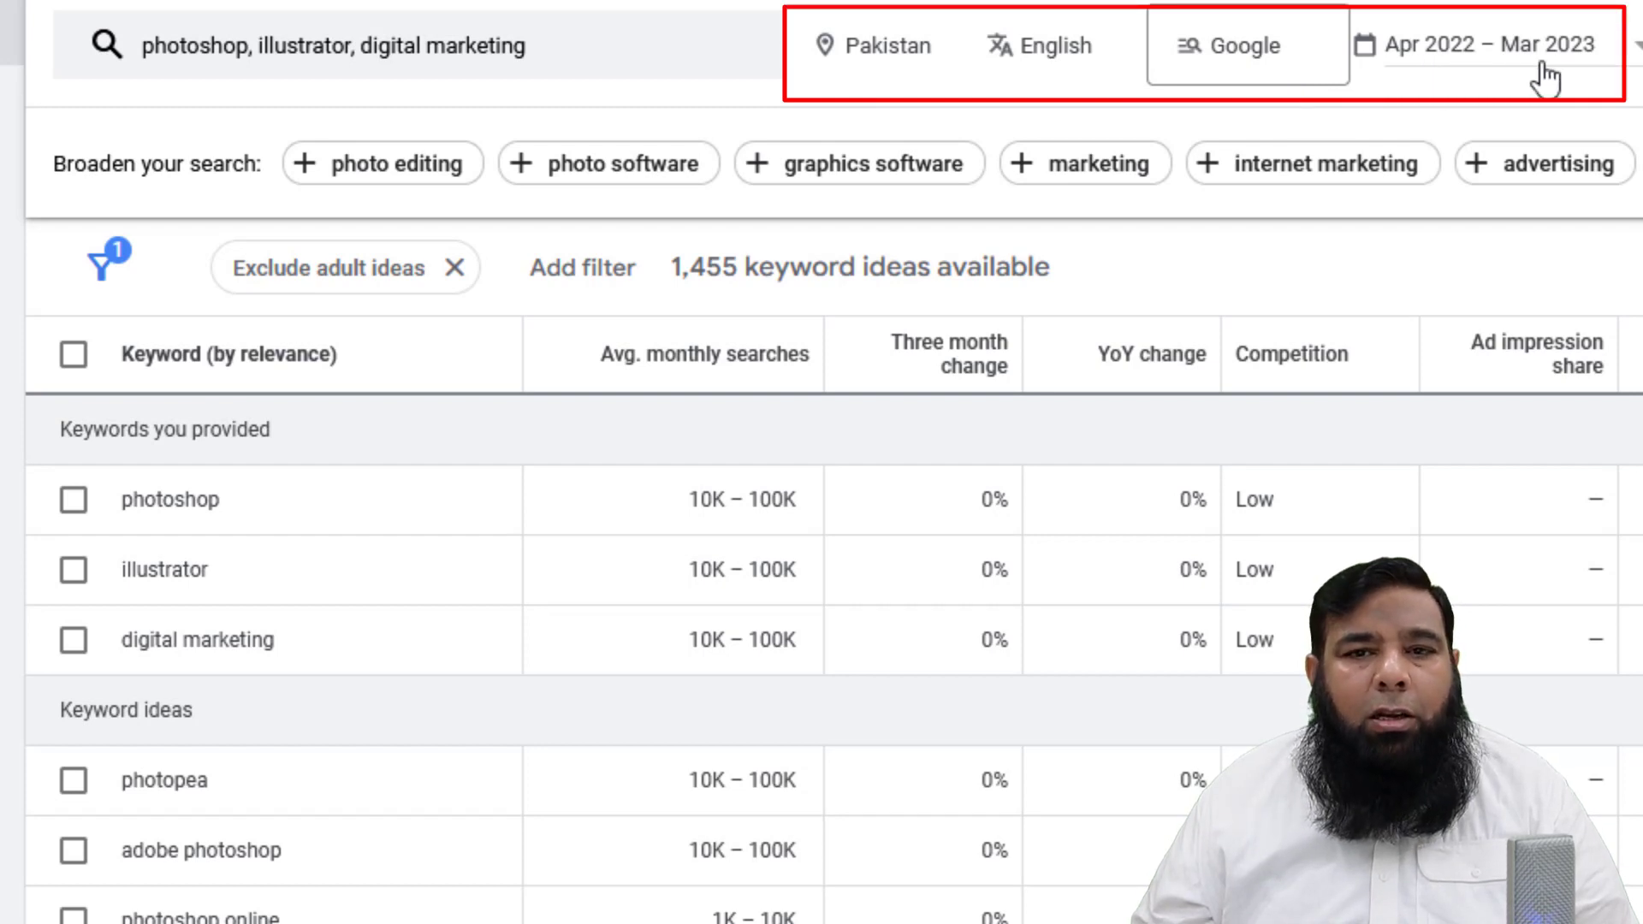
Set the search network for the keyword ideas to Google and search partners.
click(1290, 50)
click(1280, 166)
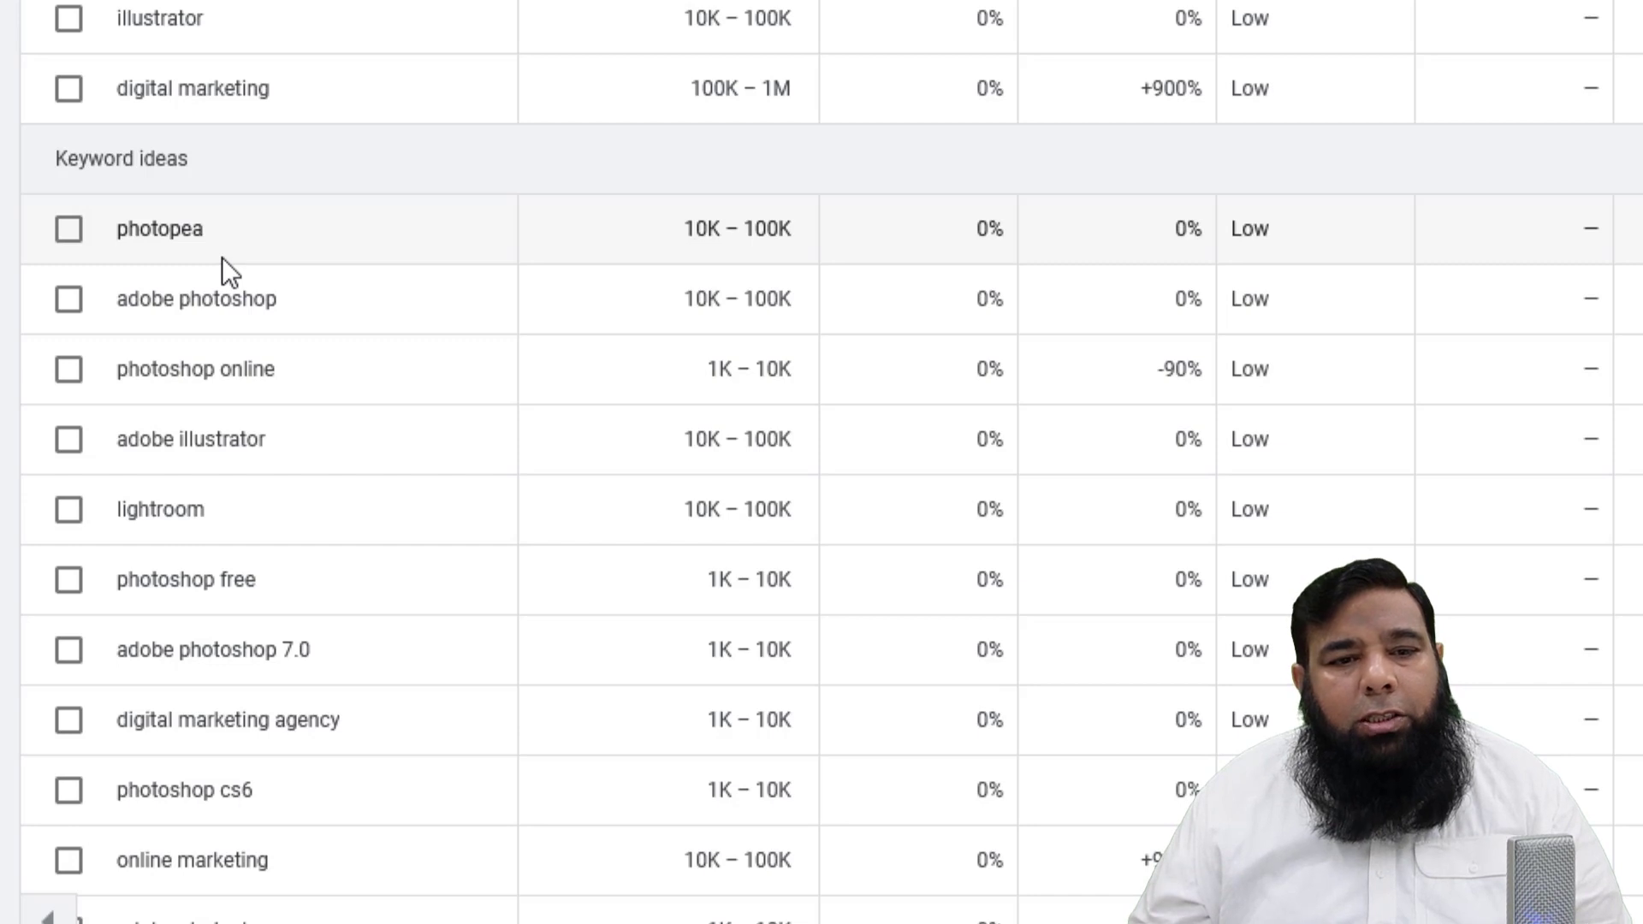
Examine the search volumes, trend changes and competition of the keyword ideas, and review the available columns without applying changes.
scroll(100, 191, down, 3)
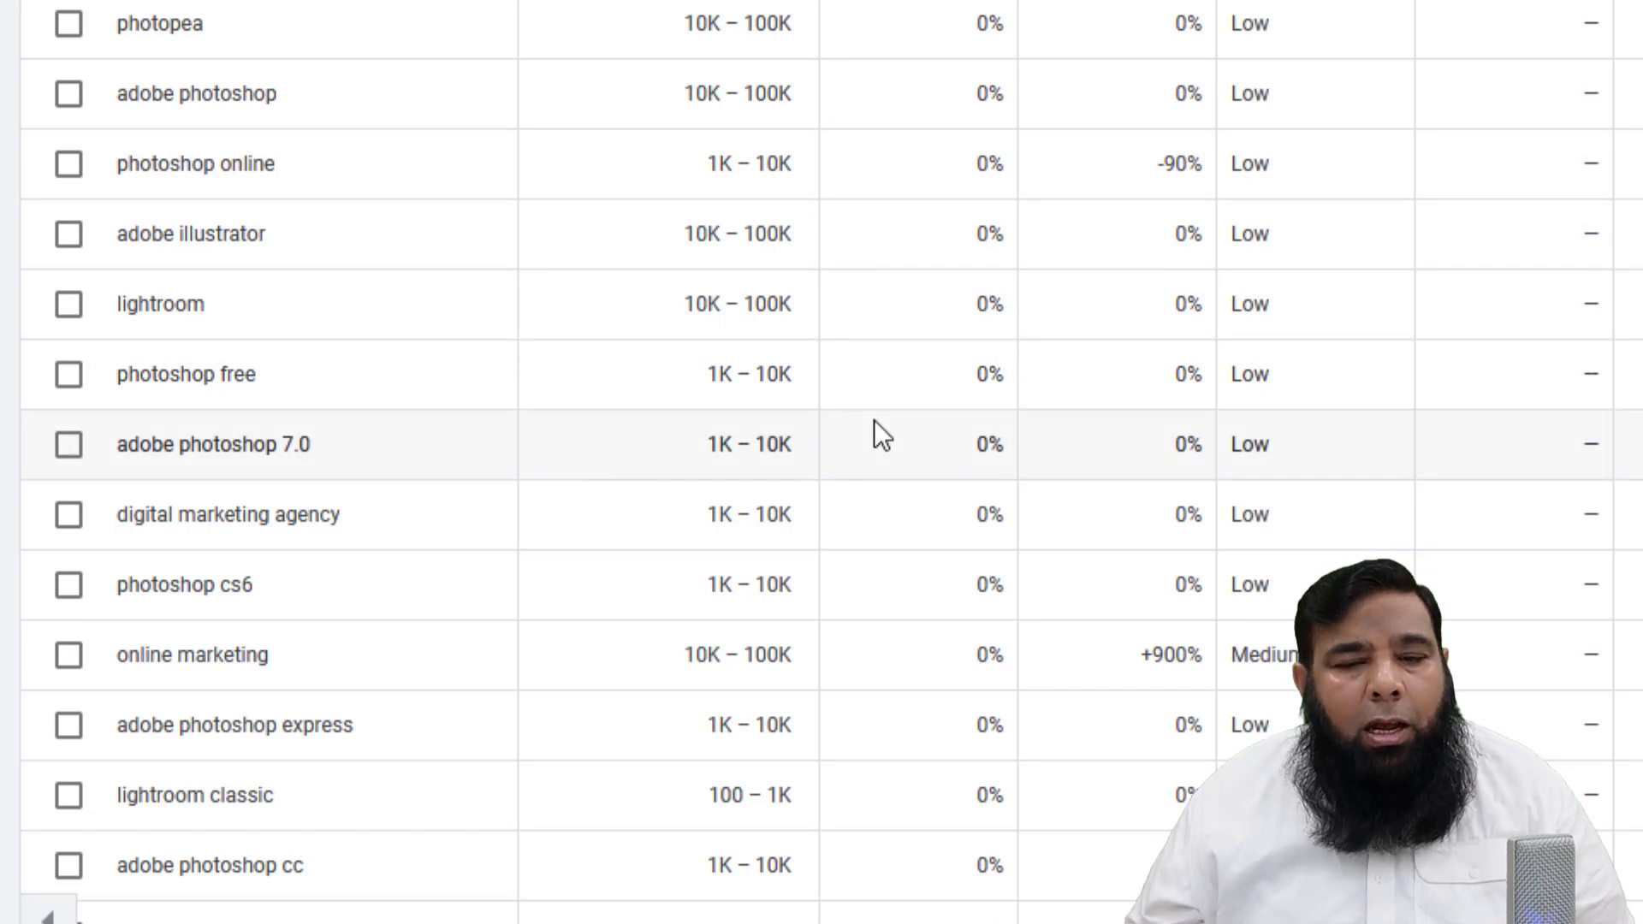
scroll(897, 413, up, 3)
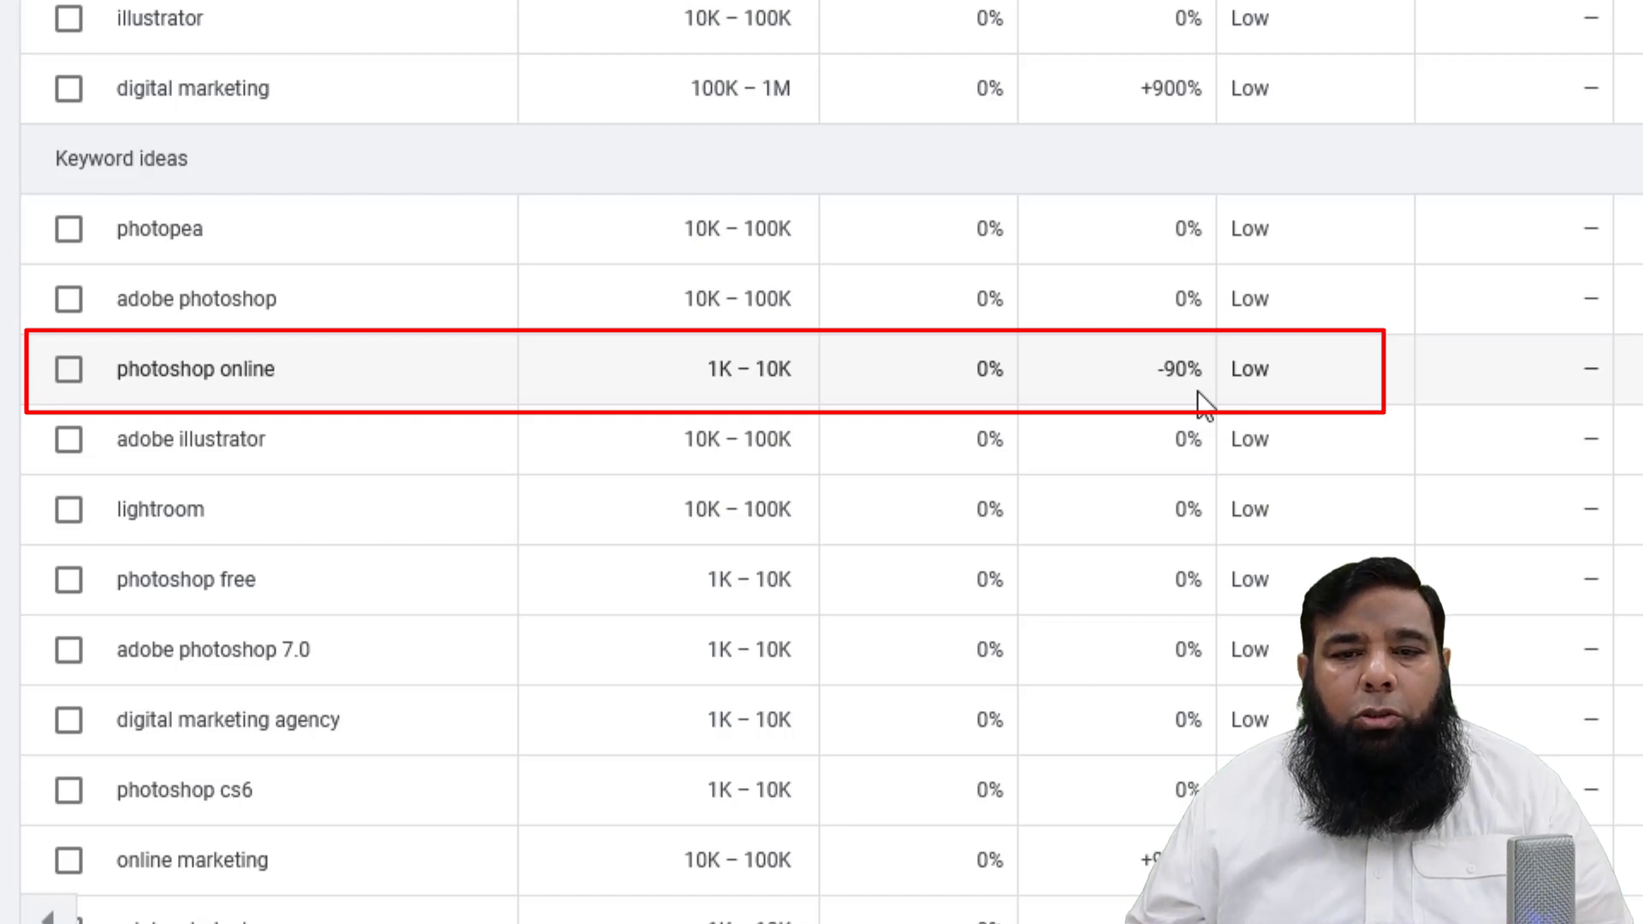
scroll(1198, 390, down, 5)
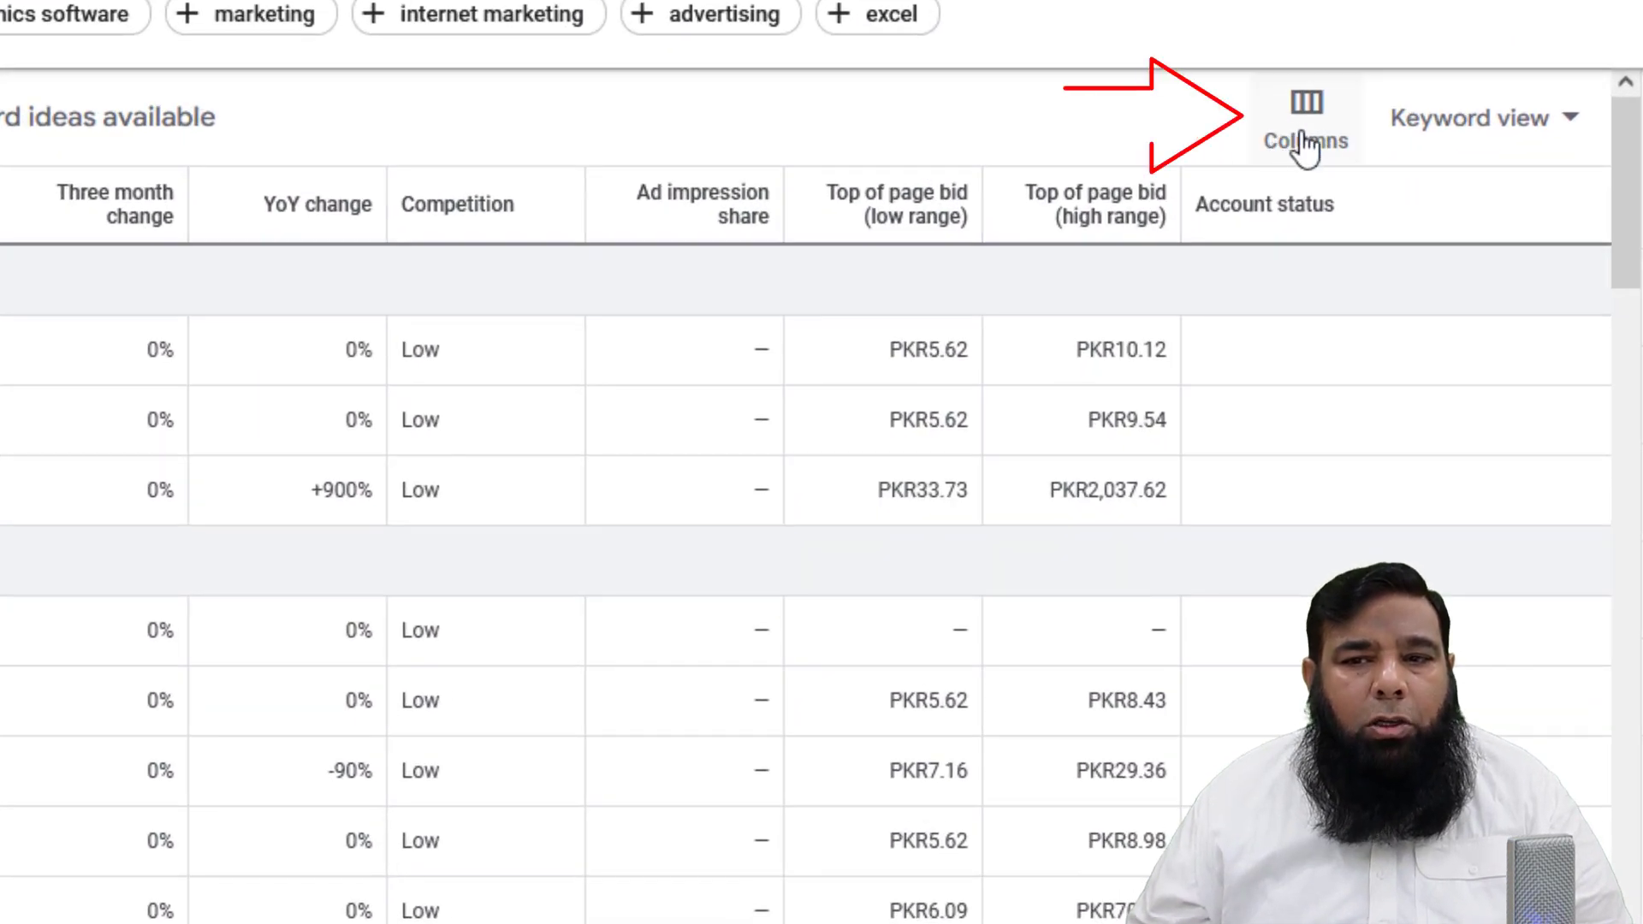
click(1304, 136)
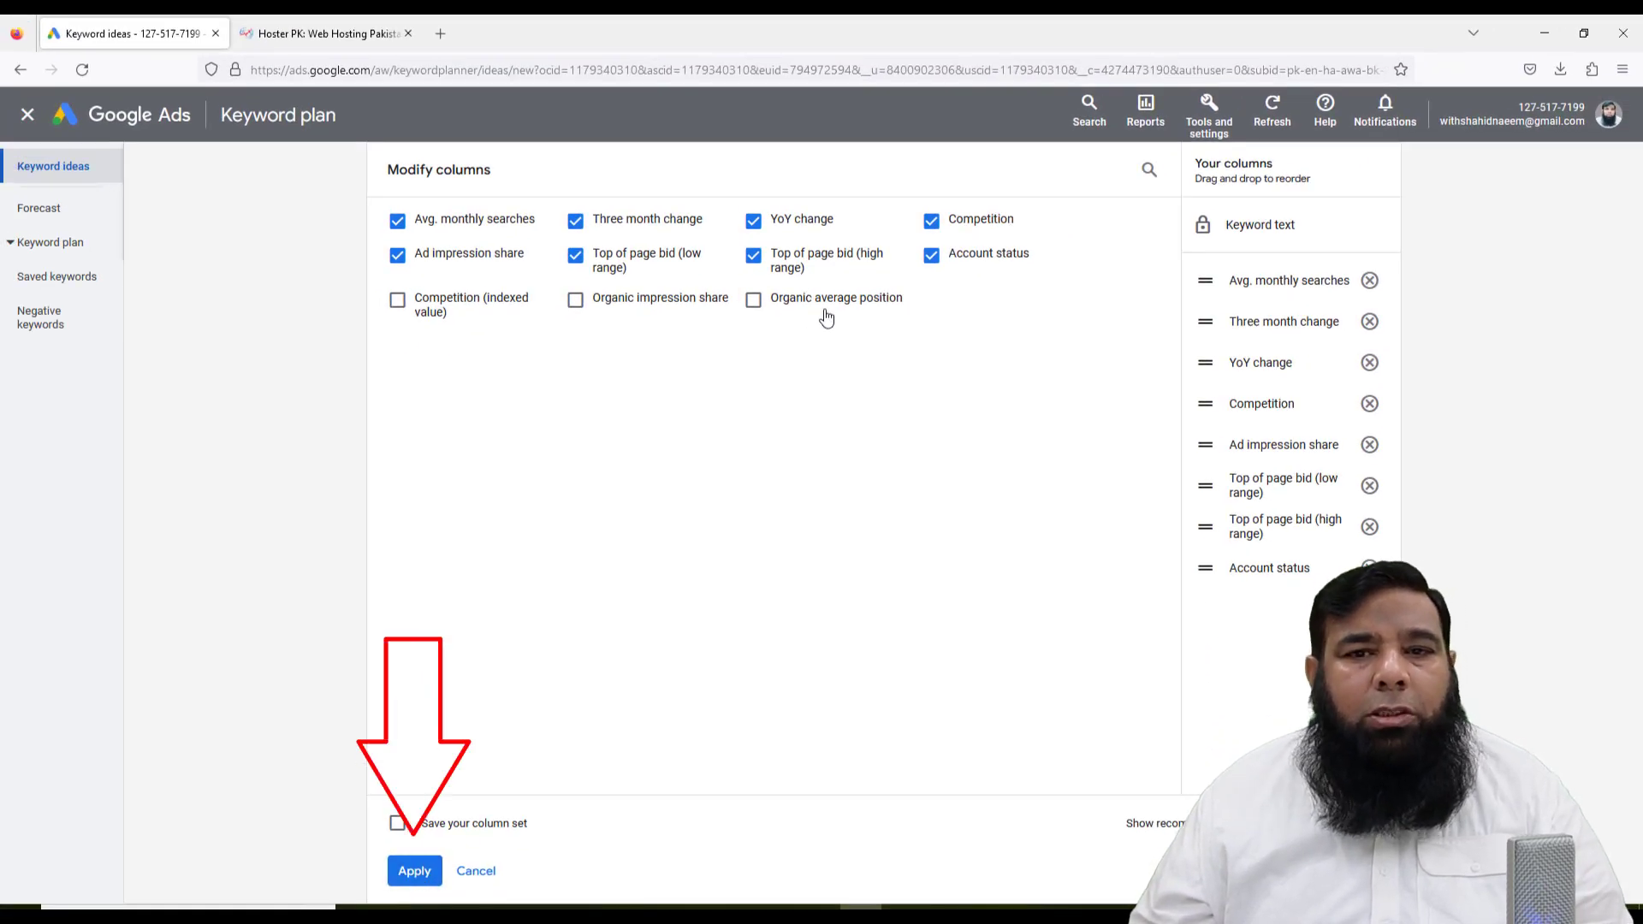
click(486, 873)
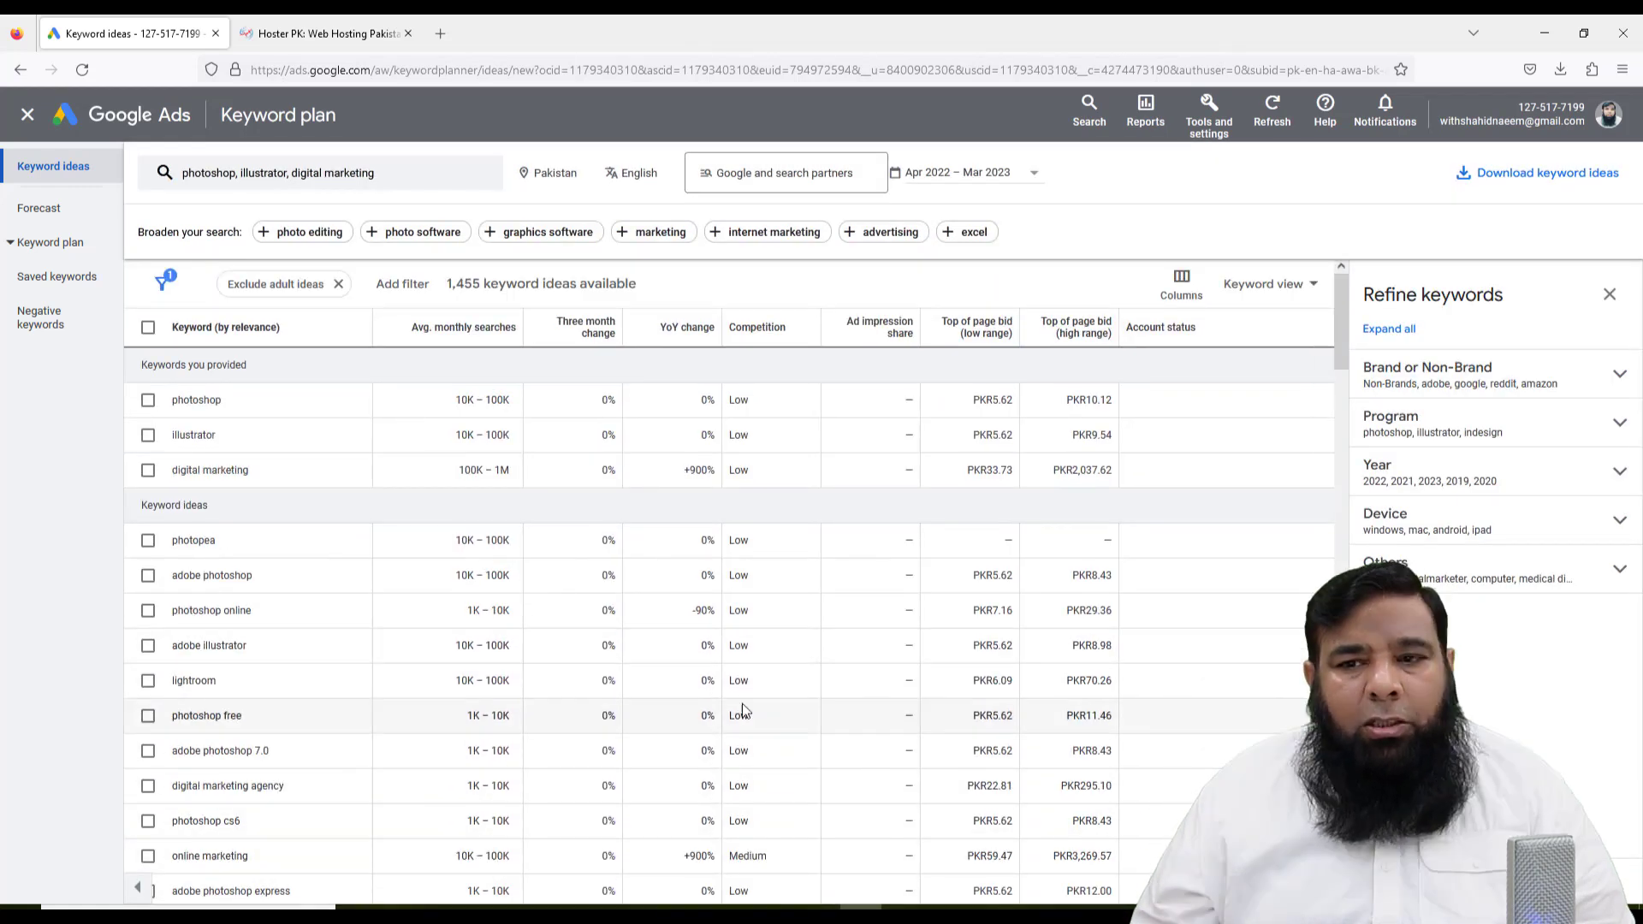